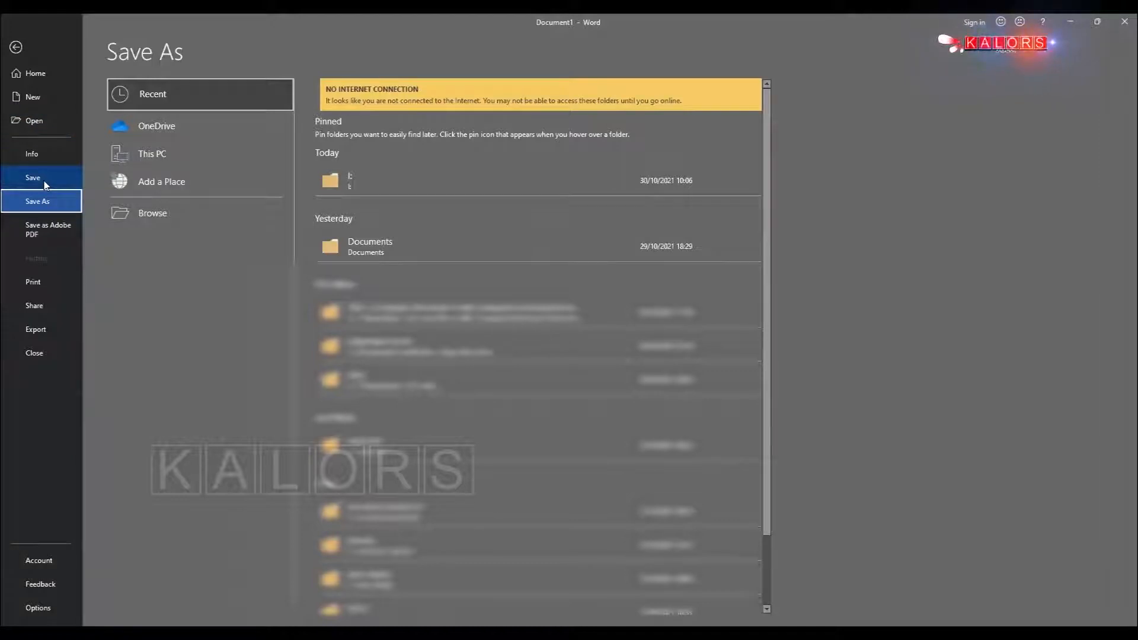
Bring up the Save As page for the document several times, and return to the text without saving
{"action": "key", "text": "Escape"}
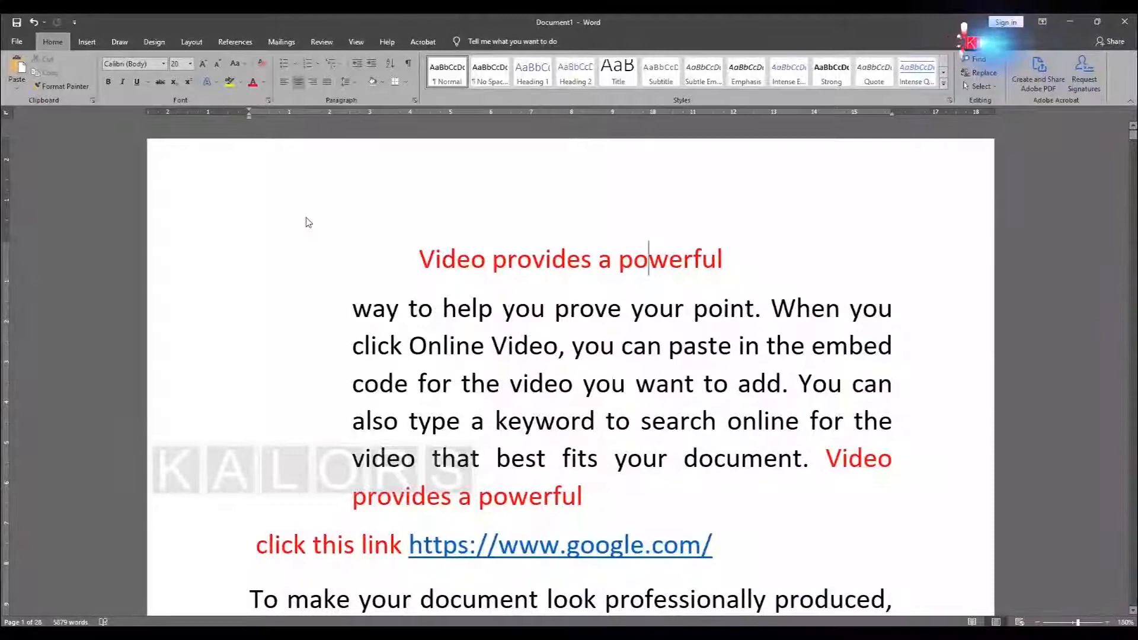
{"action": "key", "text": "alt+f"}
{"action": "key", "text": "a"}
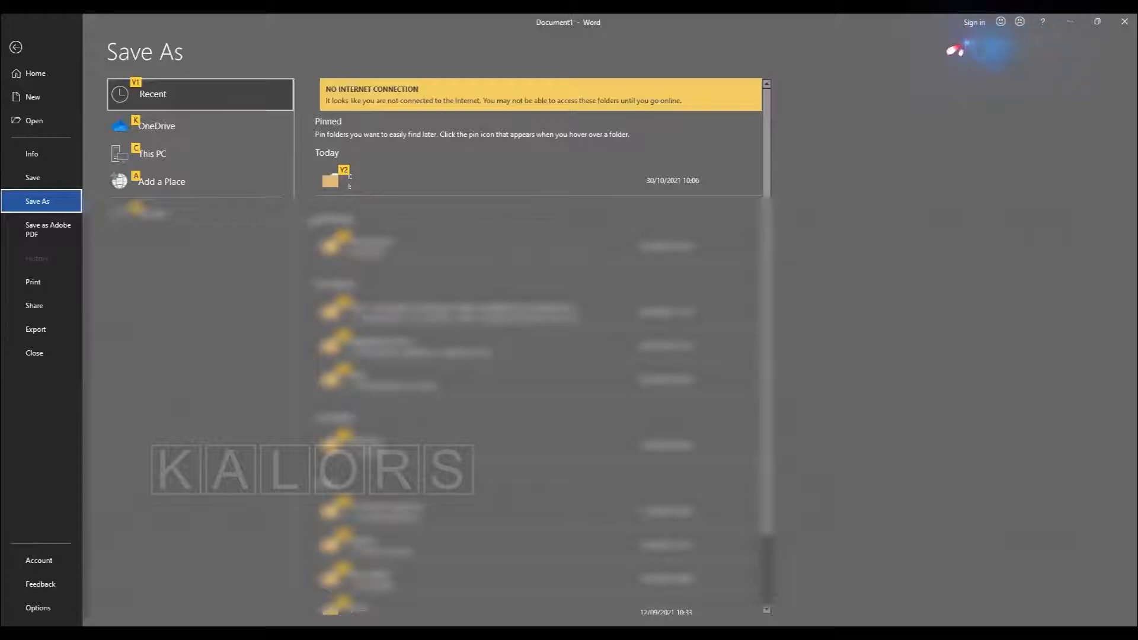
{"action": "key", "text": "Escape"}
{"action": "key", "text": "Escape"}
{"action": "key", "text": "Escape"}
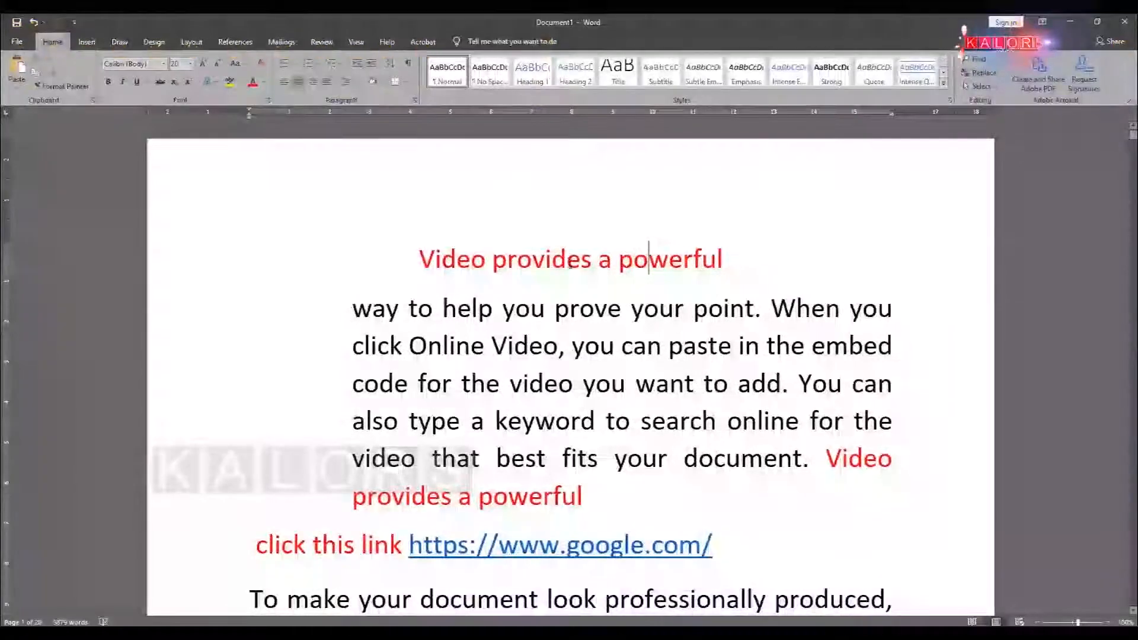
{"action": "key", "text": "alt+f"}
{"action": "key", "text": "a"}
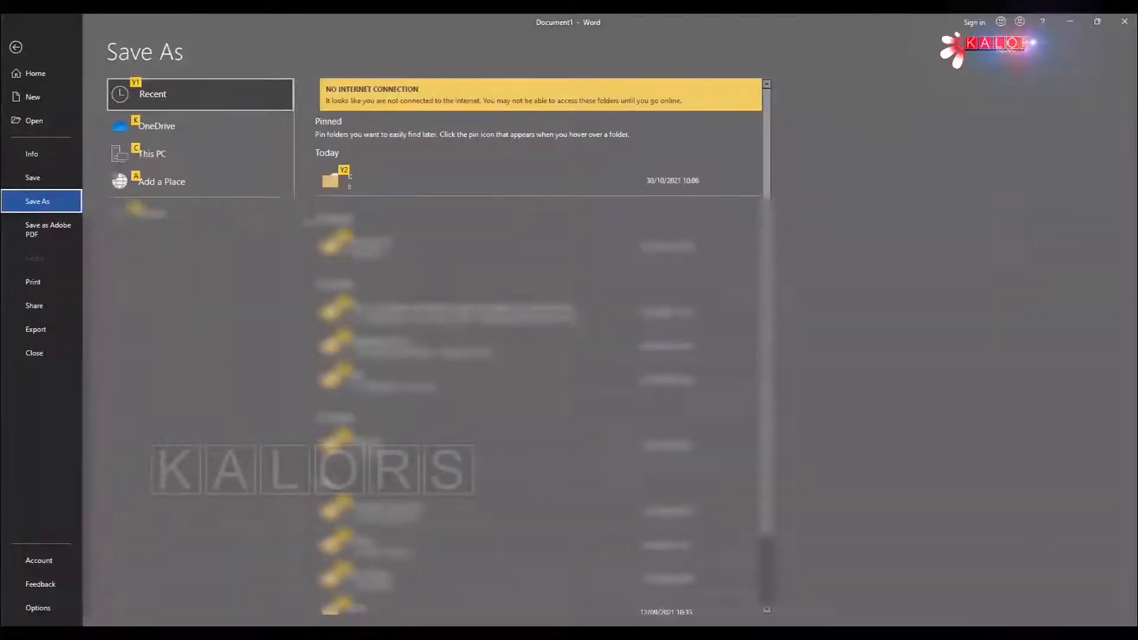
{"action": "key", "text": "Escape"}
{"action": "key", "text": "Escape"}
{"action": "key", "text": "Escape"}
{"action": "key", "text": "alt"}
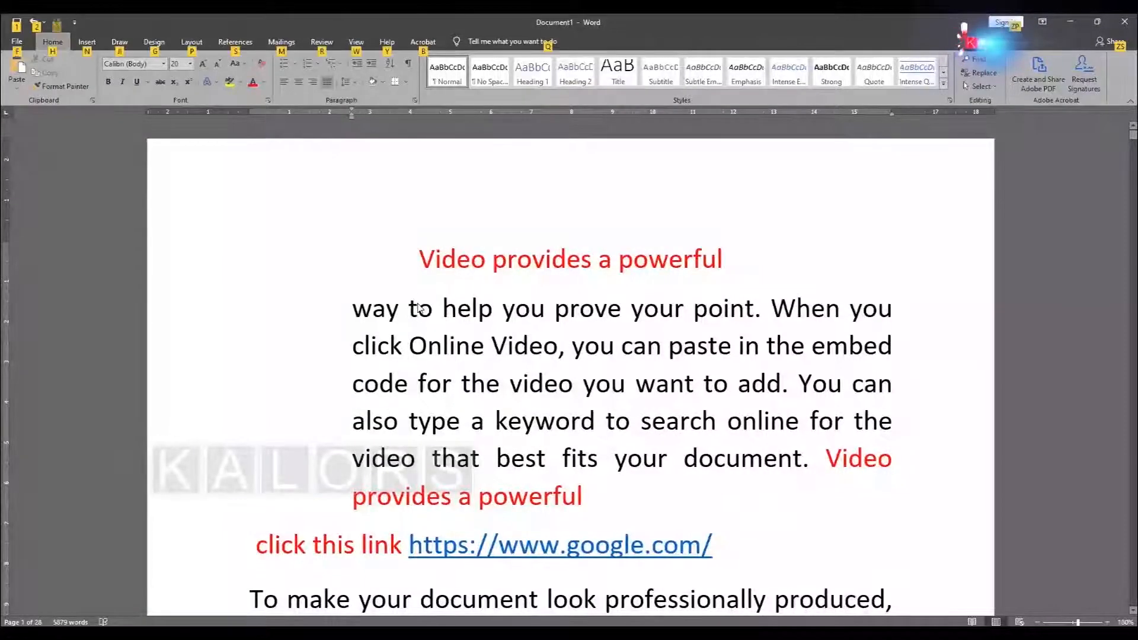
{"action": "key", "text": "f"}
{"action": "key", "text": "a"}
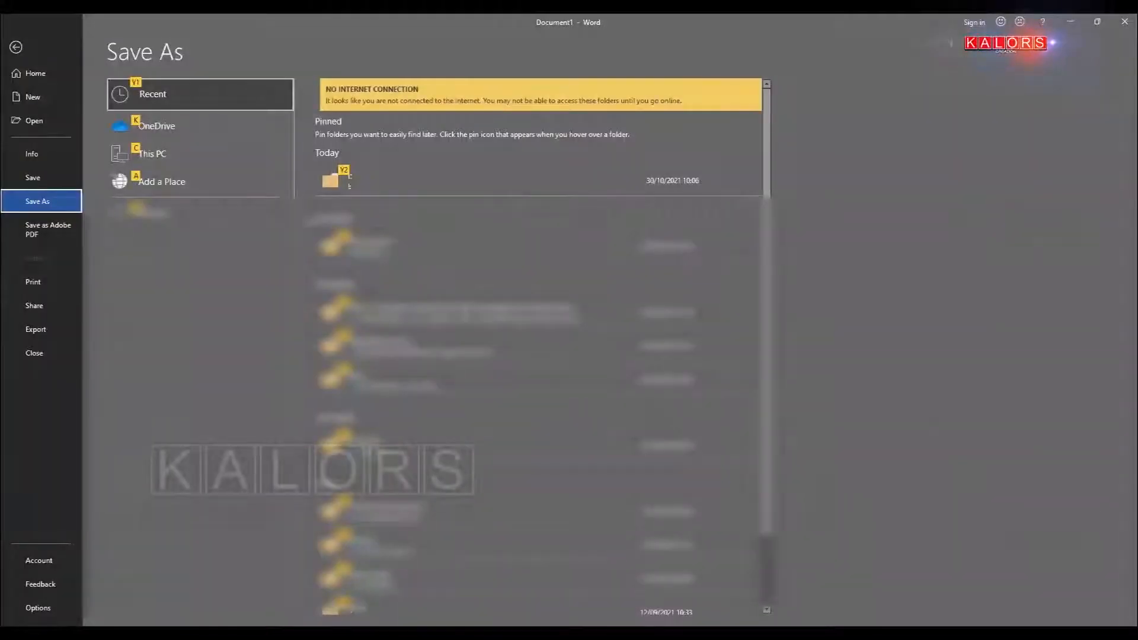
{"action": "key", "text": "Escape"}
{"action": "key", "text": "Escape"}
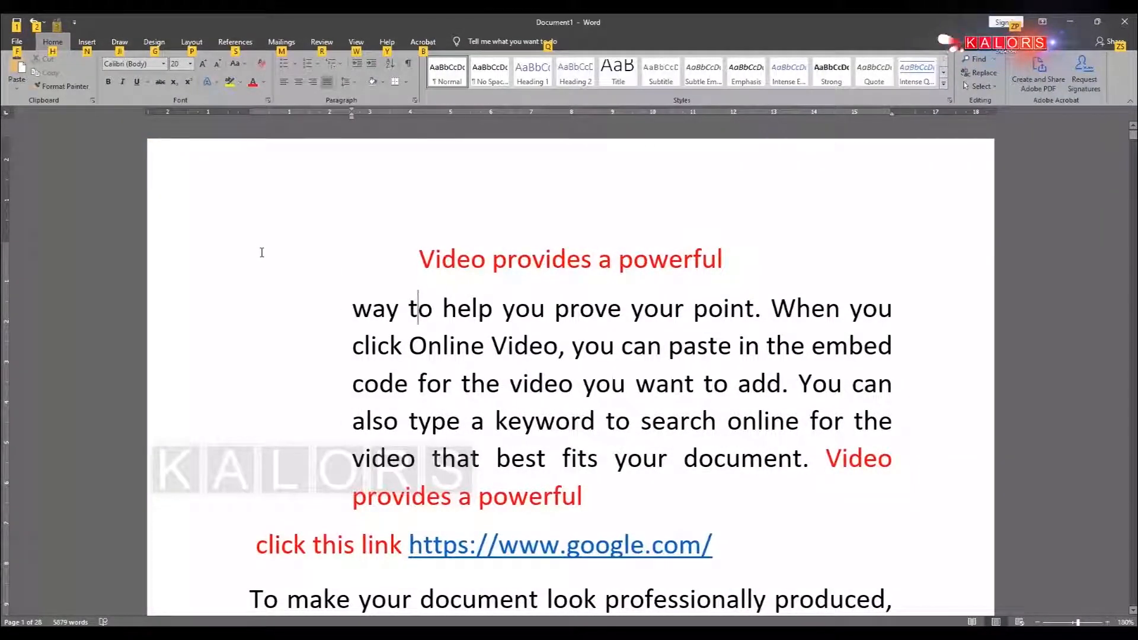
{"action": "key", "text": "f"}
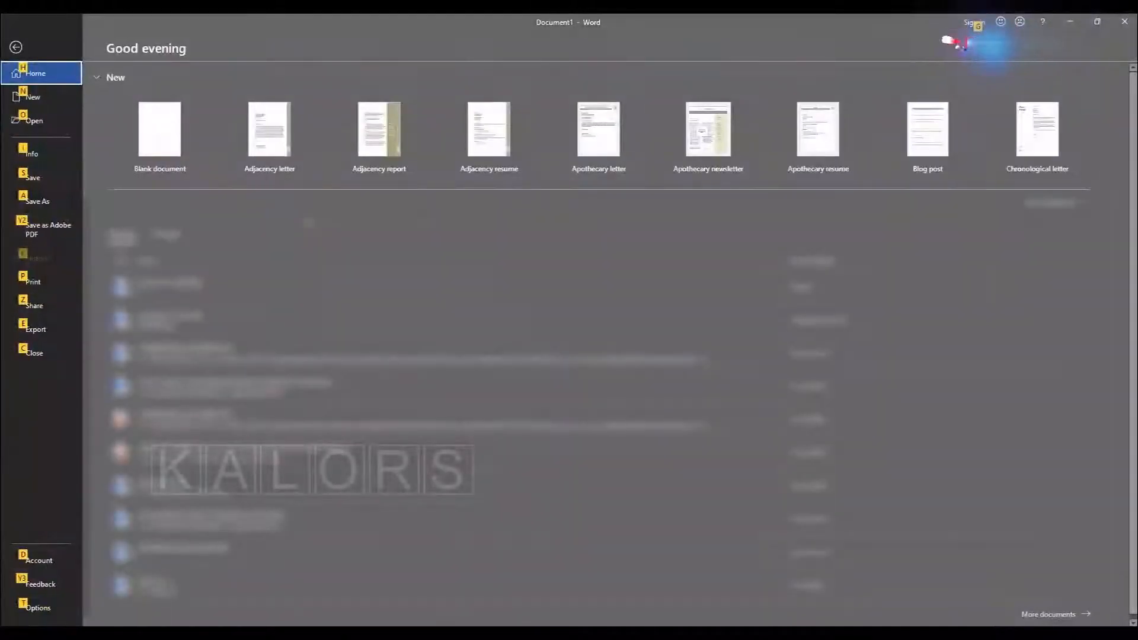
{"action": "key", "text": "a"}
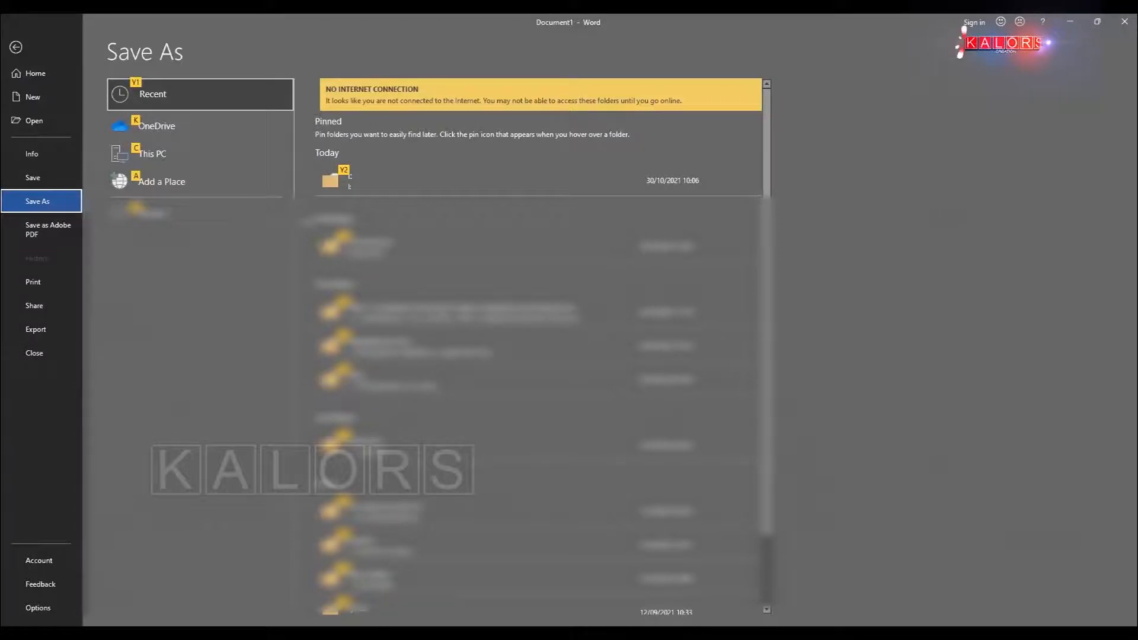
{"action": "key", "text": "Escape"}
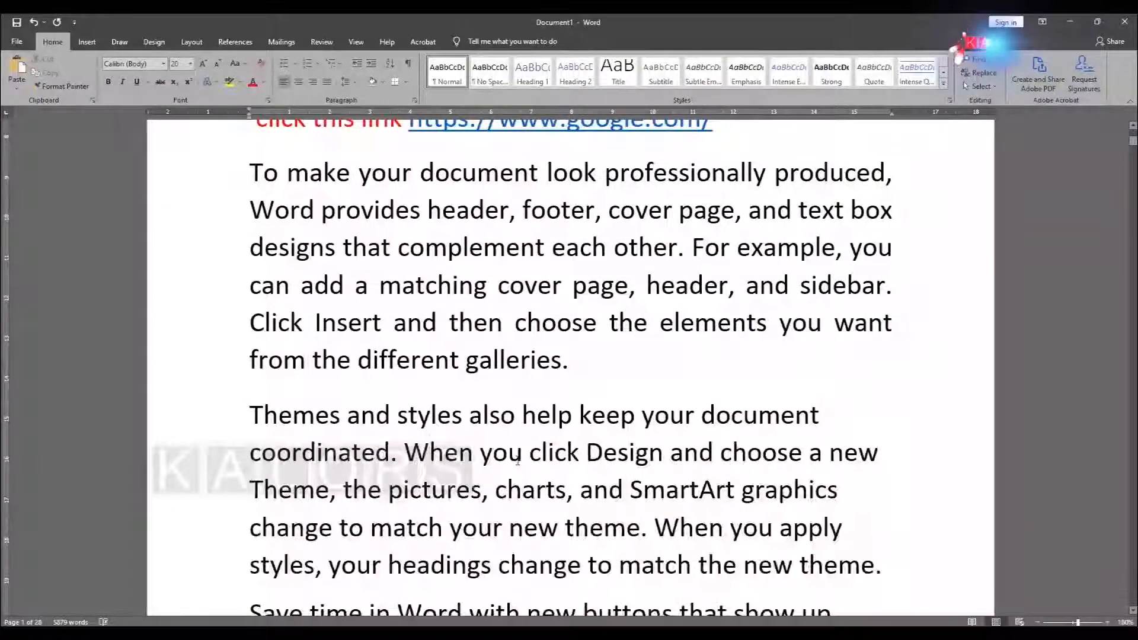
Apply a two-level hanging indent to the "Themes and styles" paragraph and remove it again
{"action": "key", "text": "ctrl+t"}
{"action": "key", "text": "ctrl+t"}
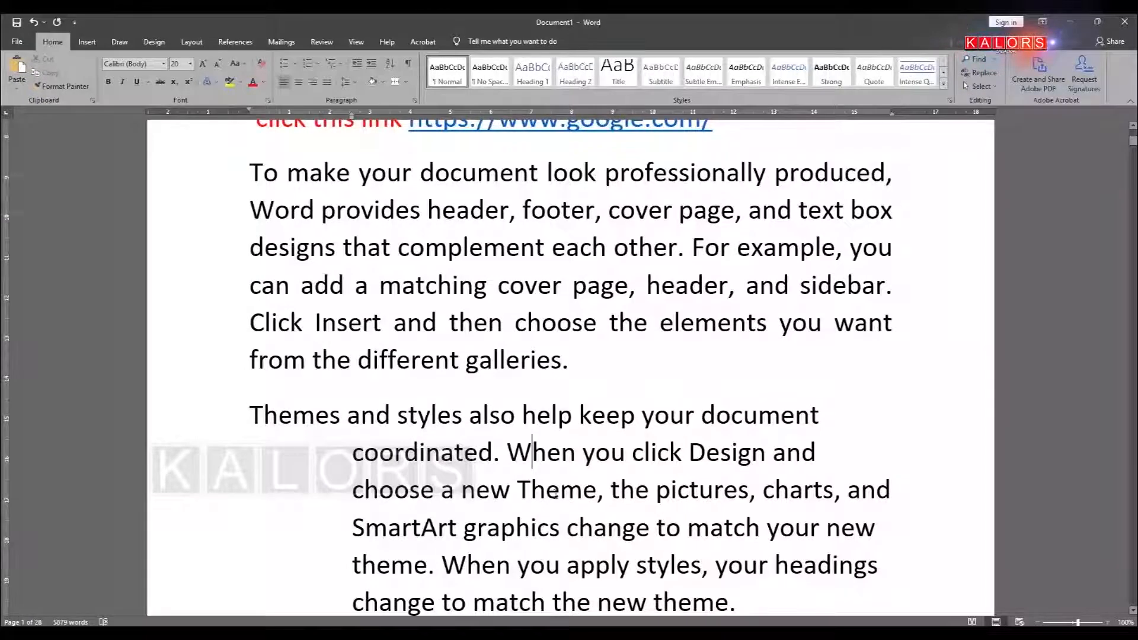
{"action": "key", "text": "ctrl+shift+t"}
{"action": "key", "text": "ctrl+shift+t"}
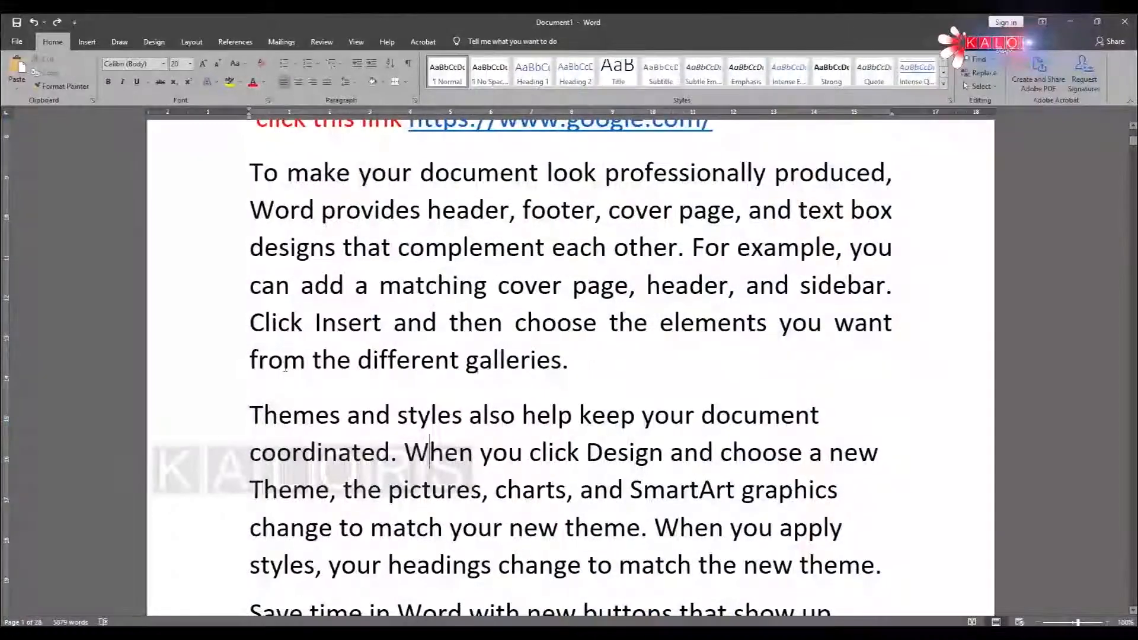
Toggle underlining on and off for the words "from the different galleries"
{"action": "left_click_drag", "start_coordinate": [249, 359], "coordinate": [551, 369]}
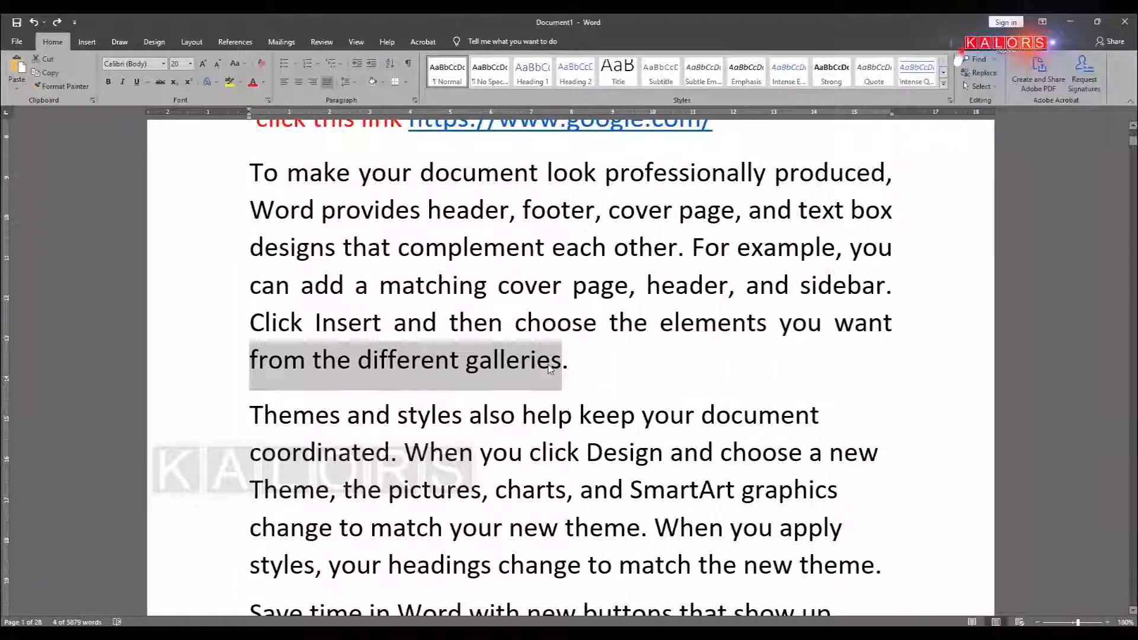
{"action": "key", "text": "ctrl+u"}
{"action": "key", "text": "ctrl+u"}
{"action": "key", "text": "ctrl+u"}
{"action": "key", "text": "ctrl+u"}
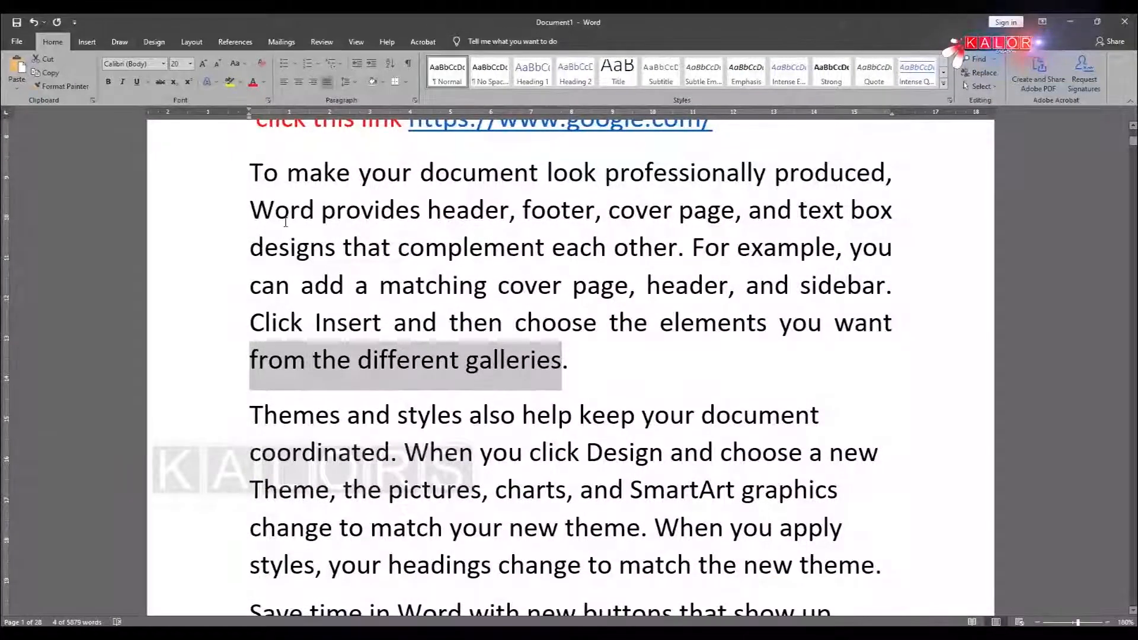
Copy "different galleries" and paste it after "keep your document" in the paragraph below
{"action": "left_click", "coordinate": [450, 360]}
{"action": "left_click_drag", "start_coordinate": [359, 359], "coordinate": [552, 359]}
{"action": "key", "text": "ctrl+c"}
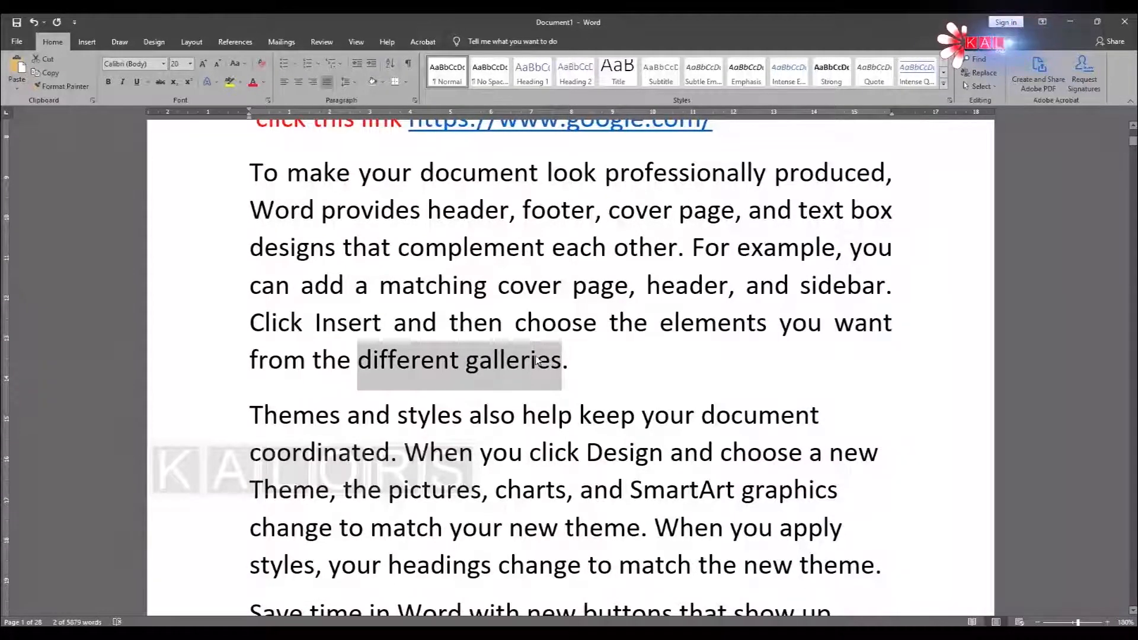
{"action": "left_click", "coordinate": [834, 412]}
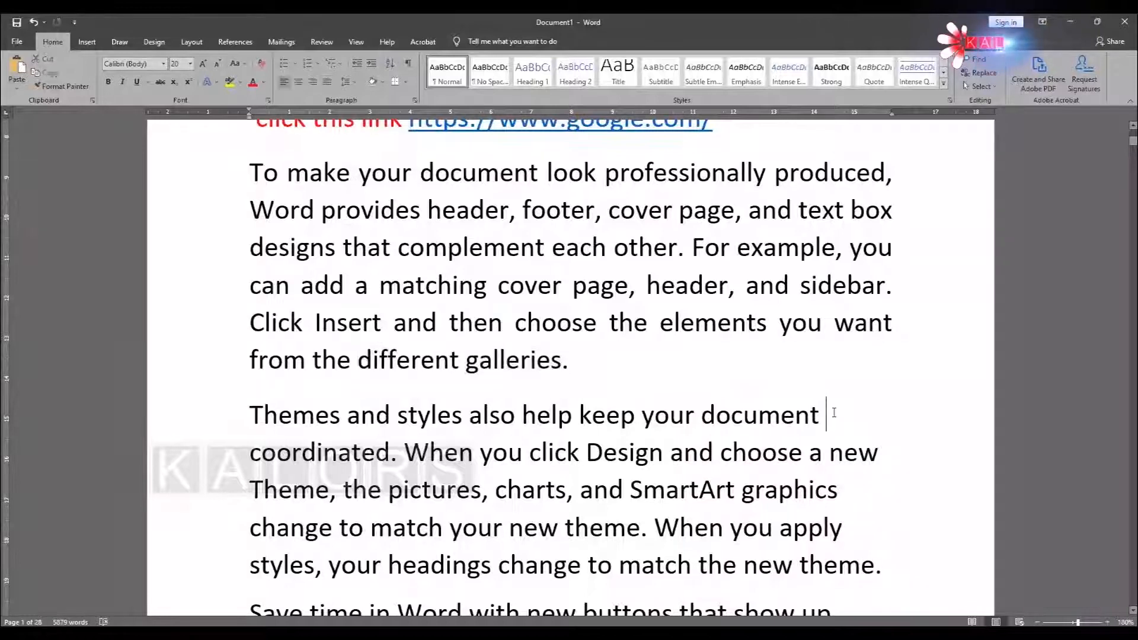
{"action": "key", "text": "ctrl+v"}
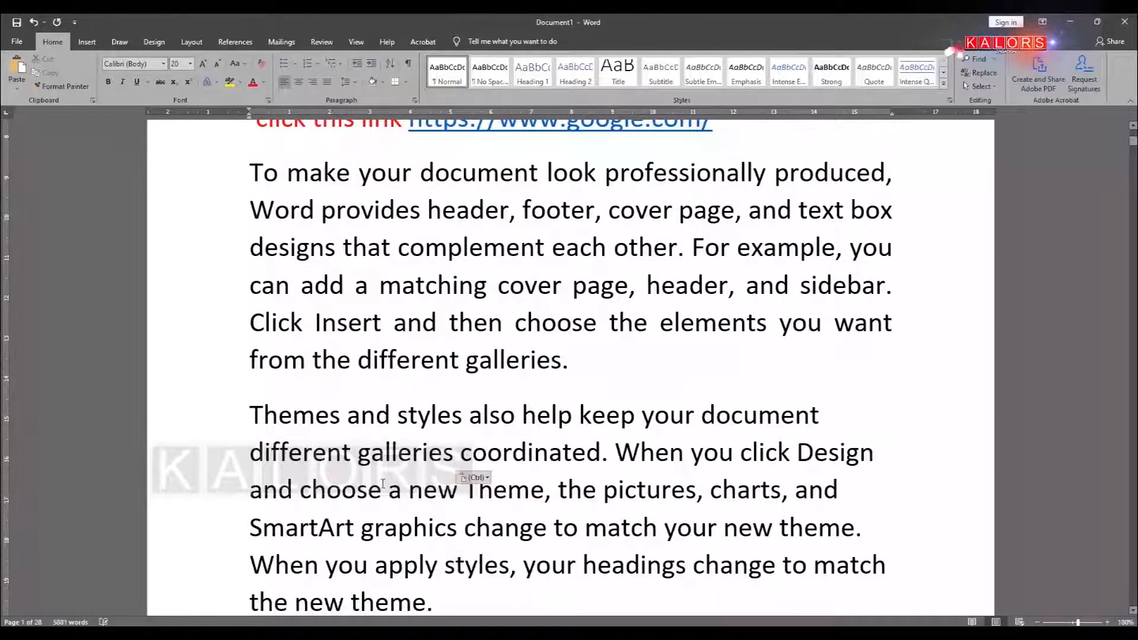
Cut "Themes" from the start of its paragraph and paste it after "different galleries." in the paragraph above
{"action": "key", "text": "alt+Tab"}
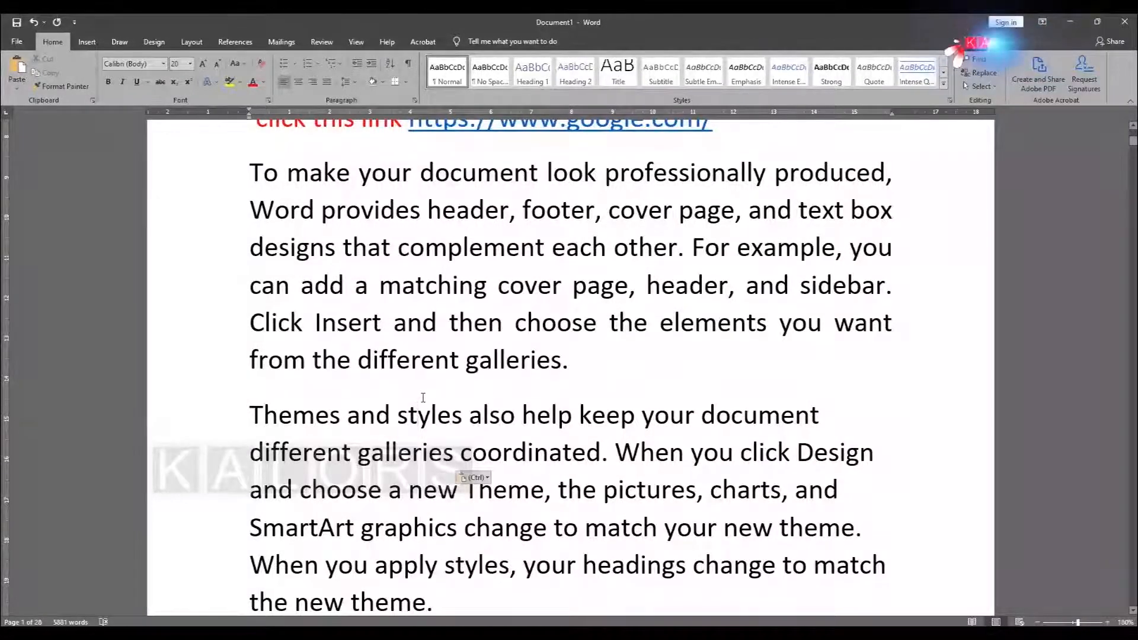
{"action": "left_click", "coordinate": [425, 397]}
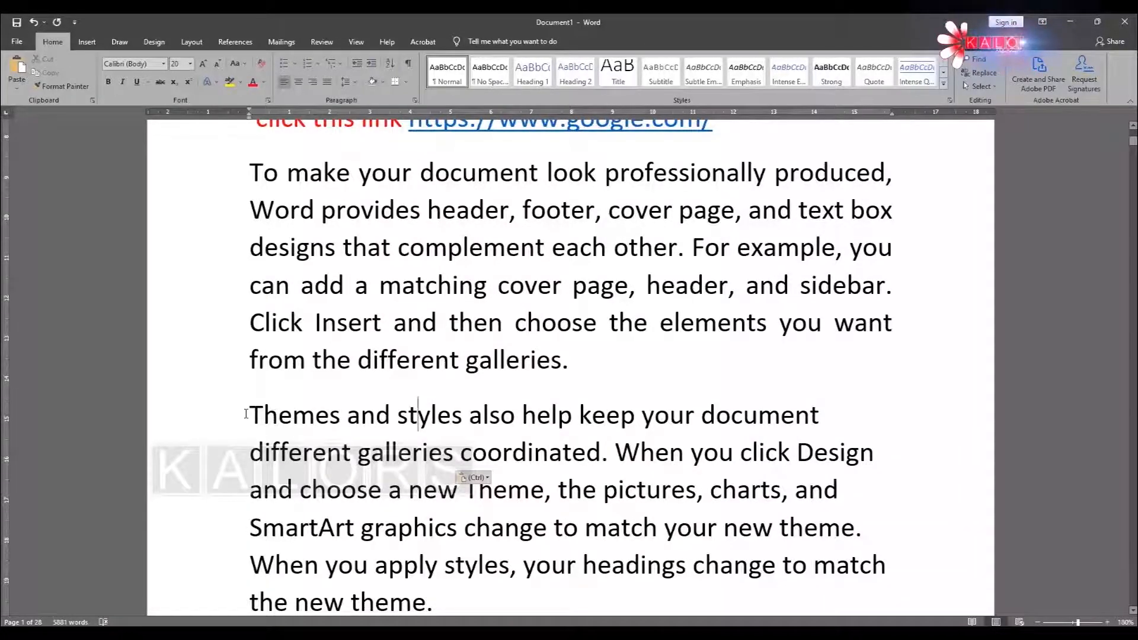
{"action": "left_click_drag", "start_coordinate": [249, 413], "coordinate": [346, 411]}
{"action": "left_click", "coordinate": [349, 411]}
{"action": "left_click_drag", "start_coordinate": [251, 413], "coordinate": [347, 415]}
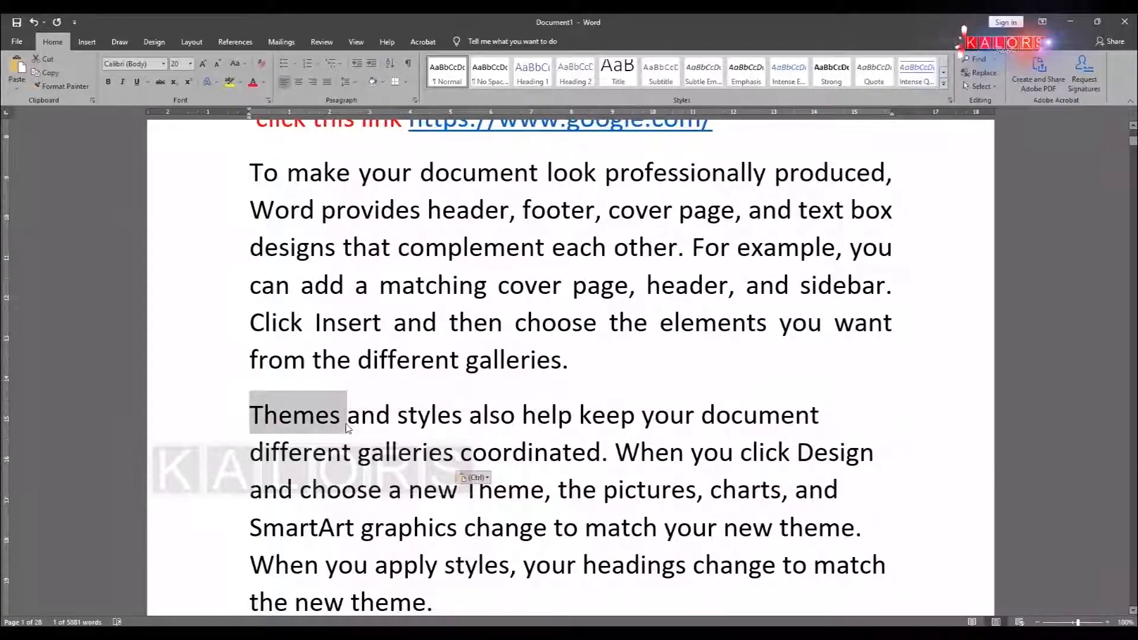
{"action": "key", "text": "ctrl+x"}
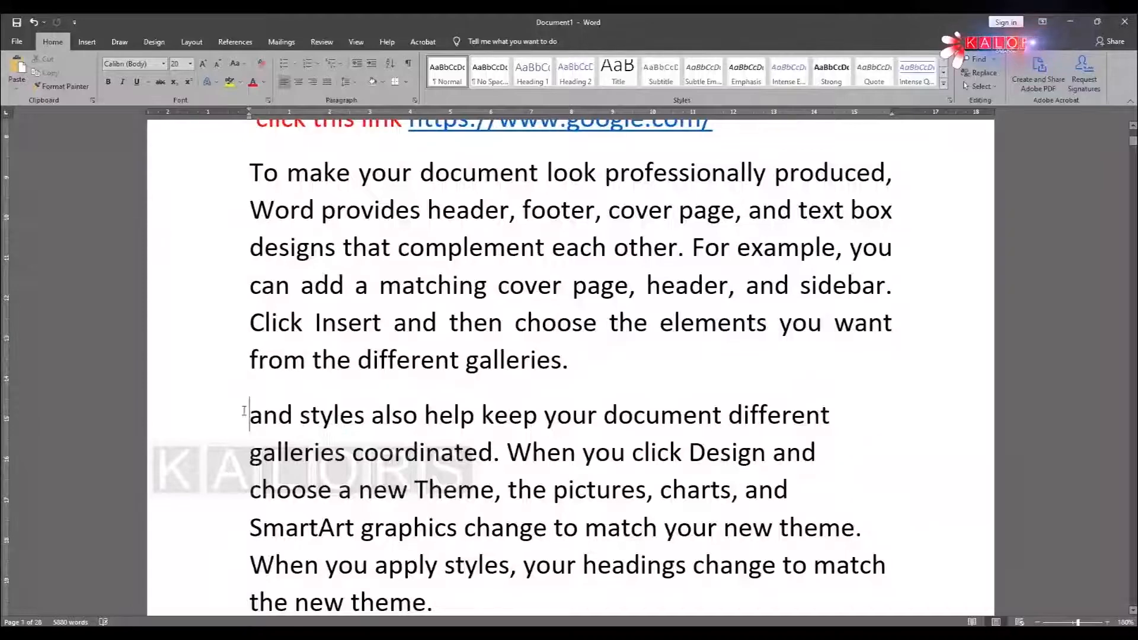
{"action": "left_click", "coordinate": [573, 369]}
{"action": "key", "text": "ctrl+v"}
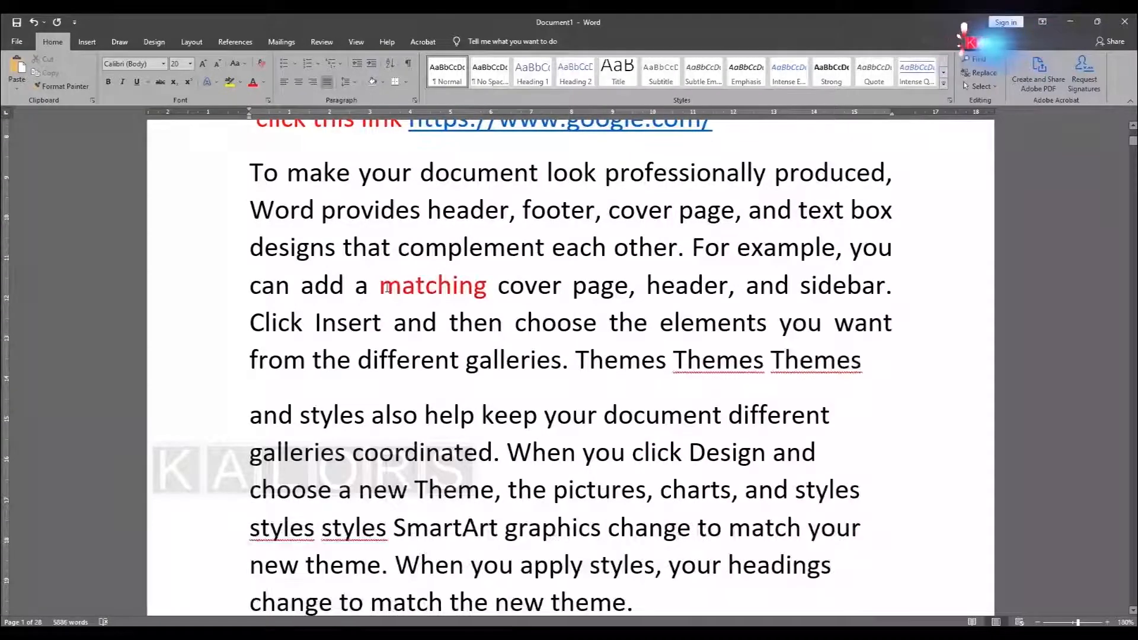
Set the font colour of "different galleries" to red in the paragraph beginning "To make your document"
{"action": "left_click", "coordinate": [522, 415]}
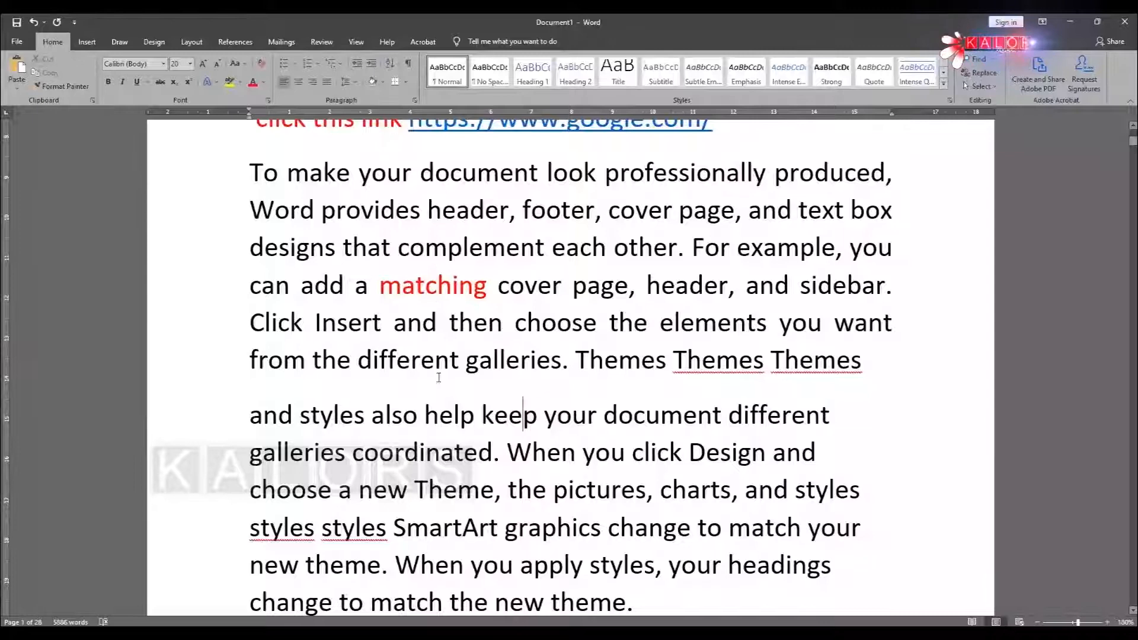
{"action": "left_click_drag", "start_coordinate": [359, 360], "coordinate": [562, 360]}
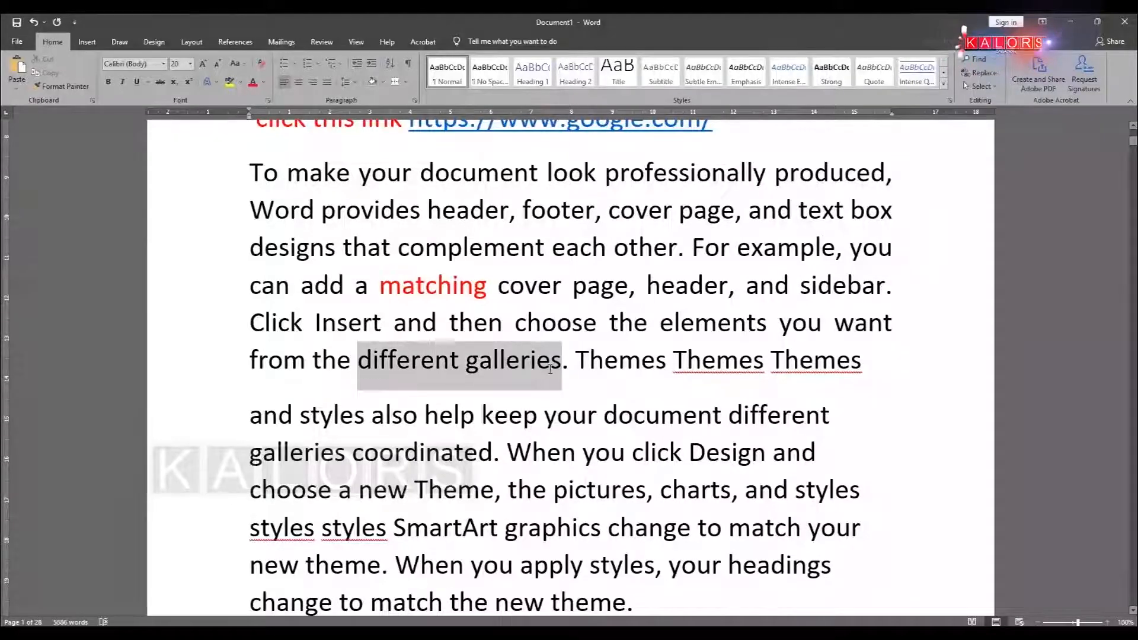
{"action": "left_click", "coordinate": [252, 82]}
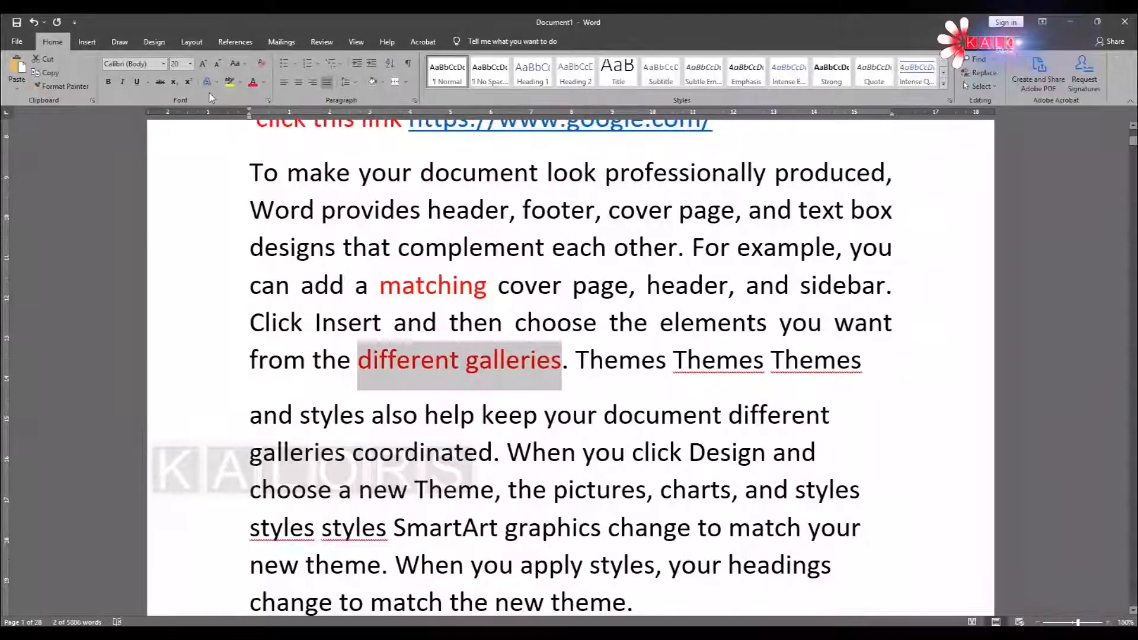
Undo the red font colour on "different galleries" and "matching", and redo both changes
{"action": "double_click", "coordinate": [33, 24]}
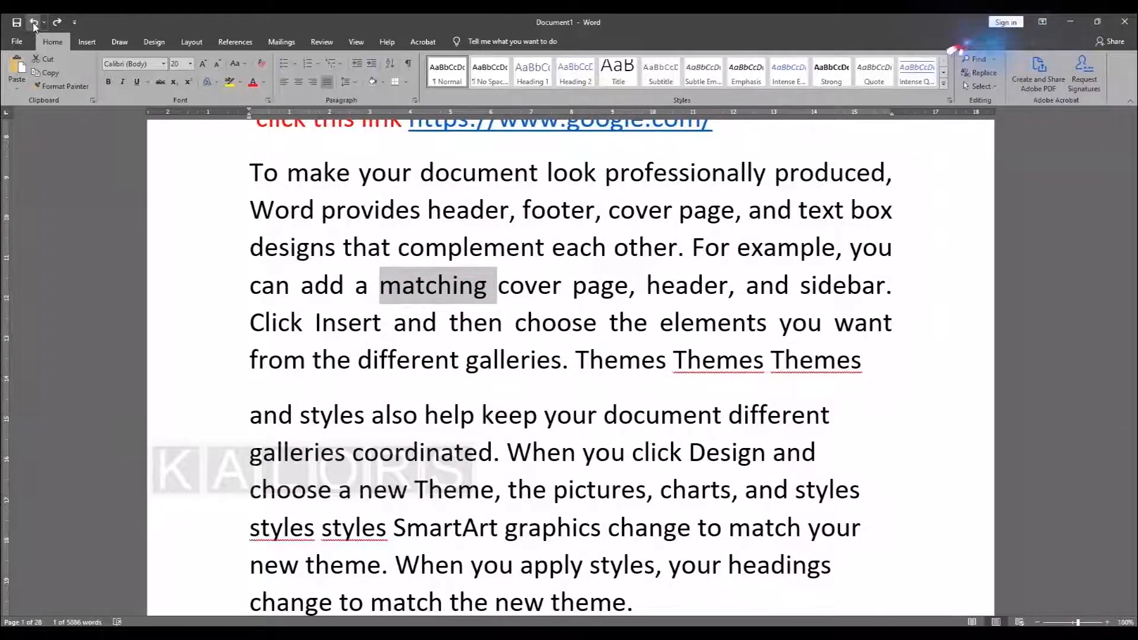
{"action": "key", "text": "ctrl+y"}
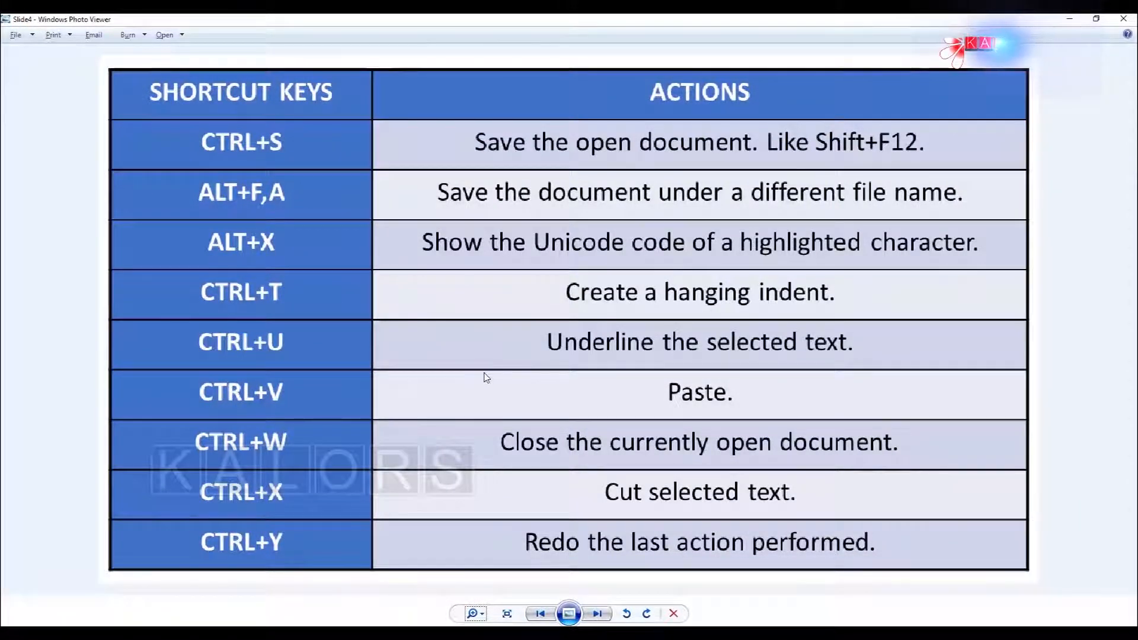
Show the next slide of shortcut keys in Windows Photo Viewer and adjust its zoom level
{"action": "key", "text": "Right"}
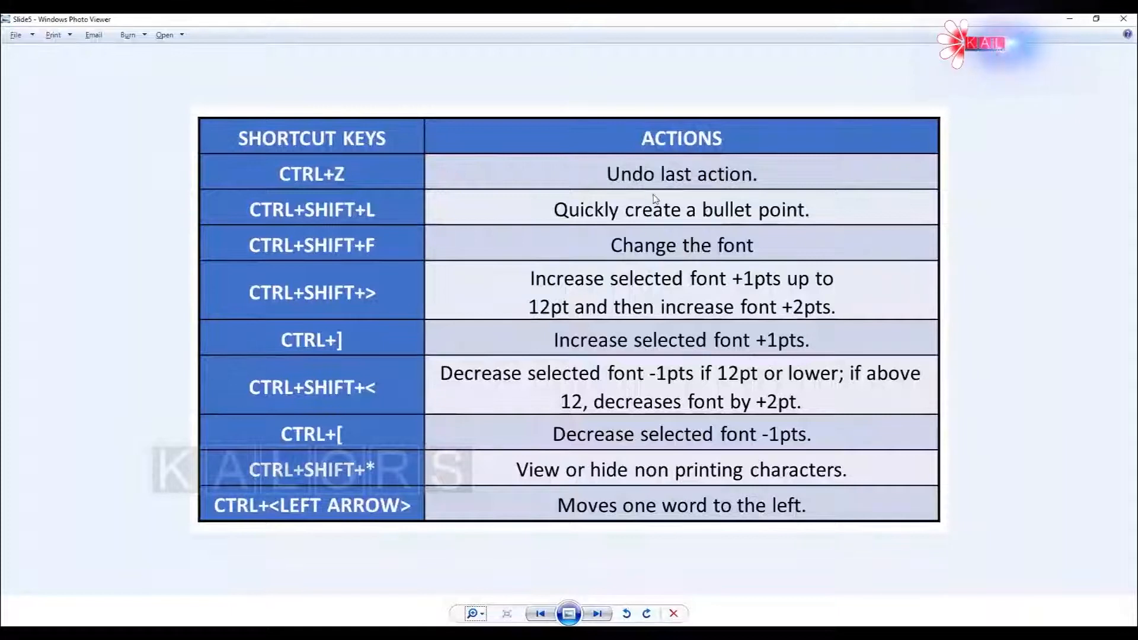
{"action": "left_click", "coordinate": [482, 615]}
{"action": "left_click_drag", "start_coordinate": [484, 616], "coordinate": [484, 608]}
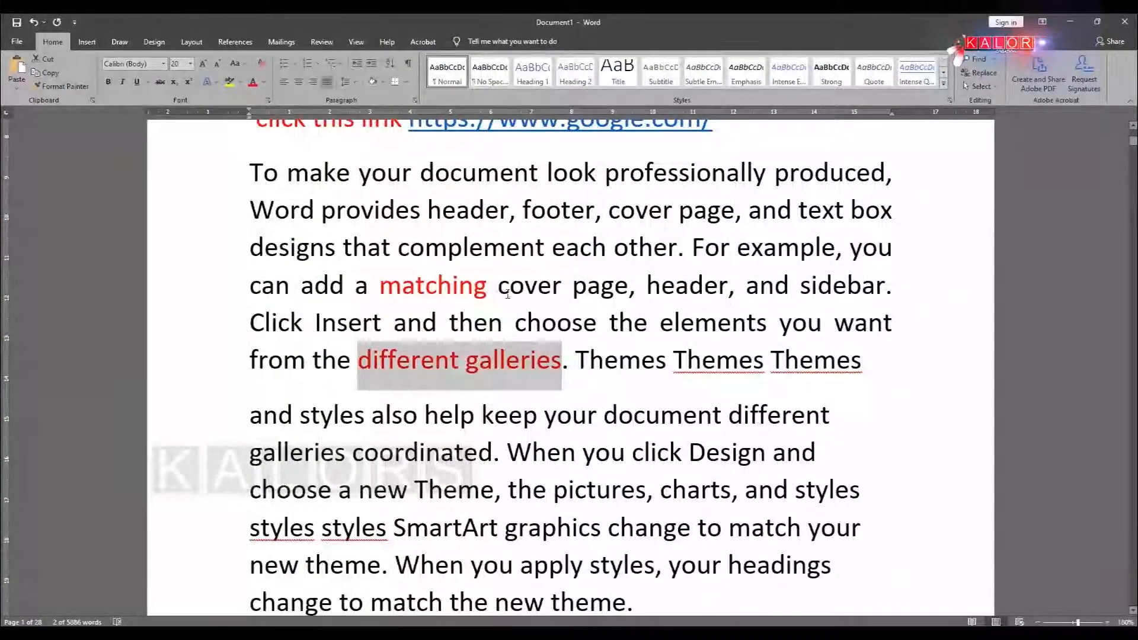
Back in the Word document, underline "designs that complement" and undo the underline
{"action": "left_click_drag", "start_coordinate": [566, 248], "coordinate": [681, 248]}
{"action": "left_click", "coordinate": [680, 248]}
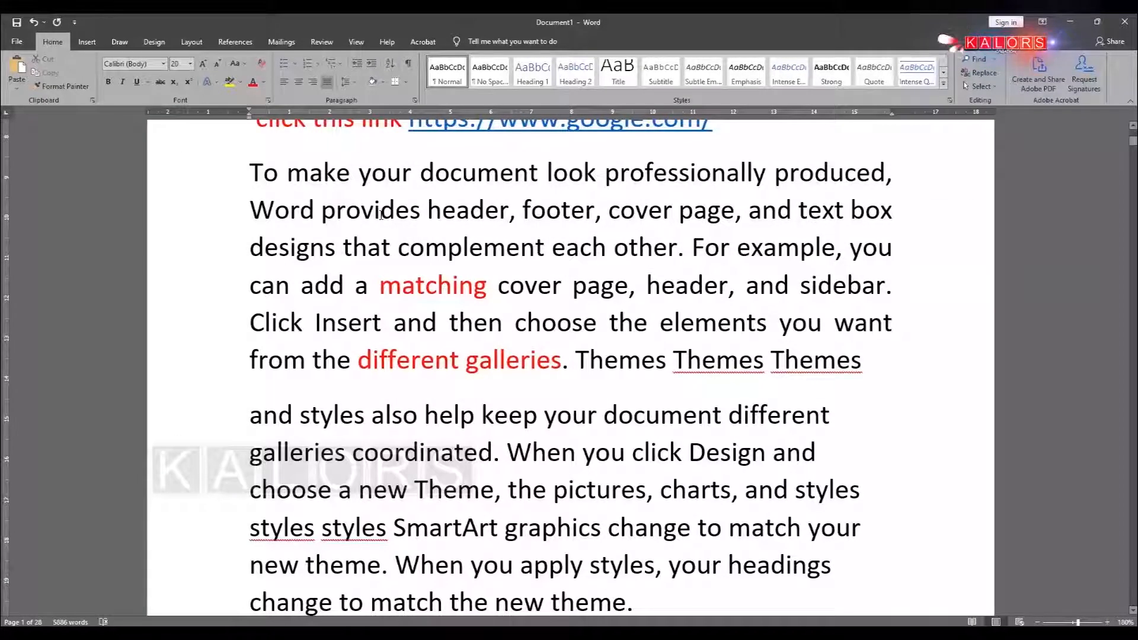
{"action": "left_click_drag", "start_coordinate": [248, 248], "coordinate": [550, 252]}
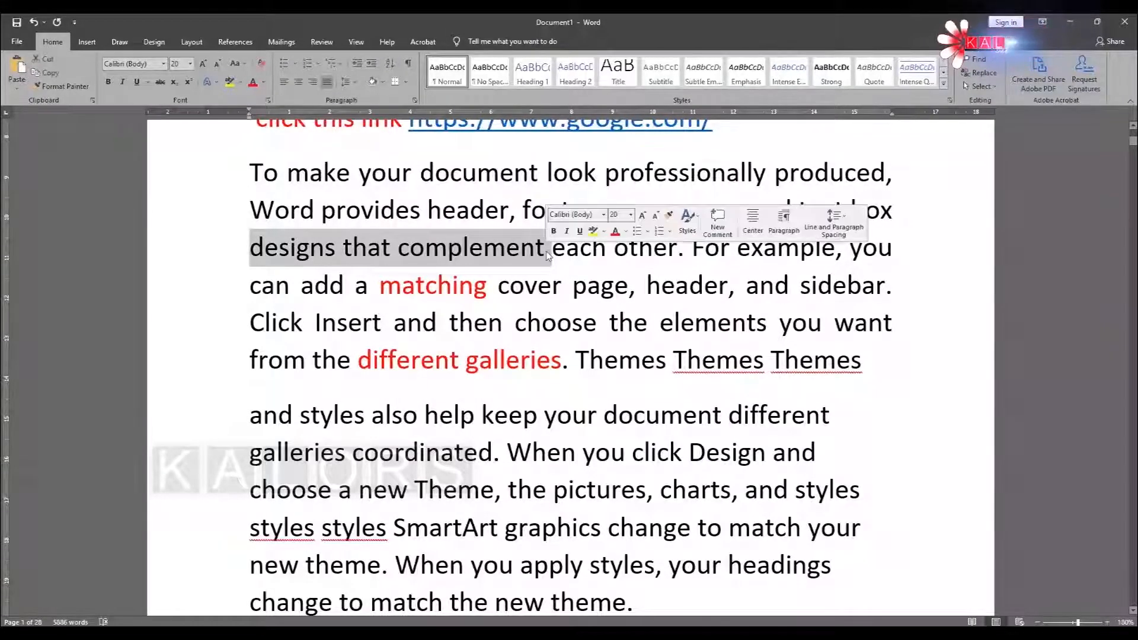
{"action": "key", "text": "ctrl+u"}
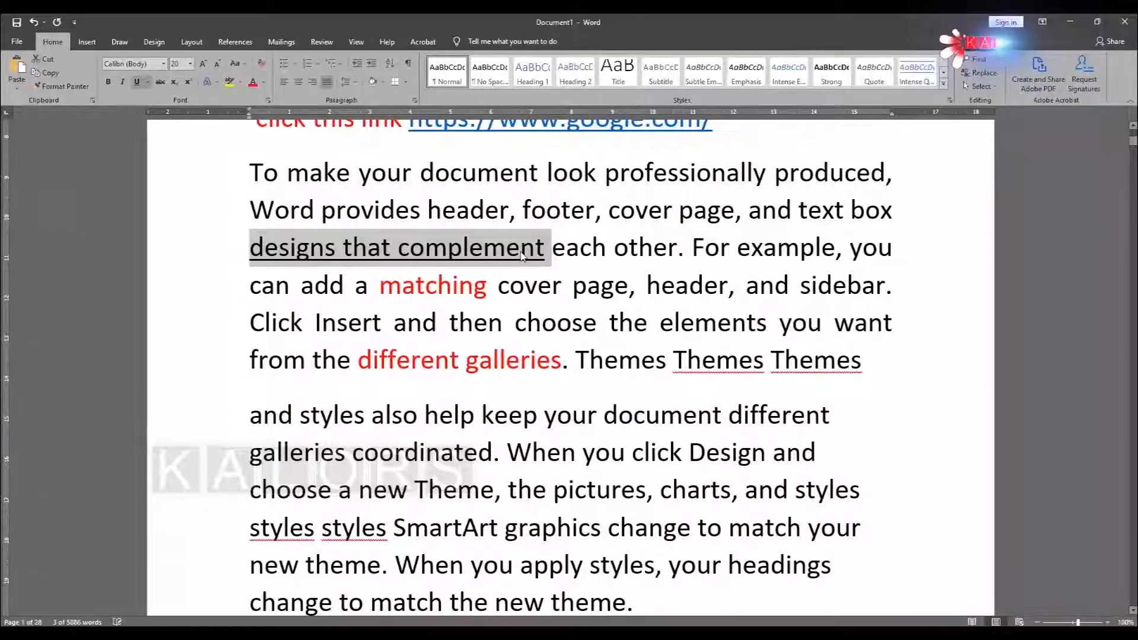
{"action": "key", "text": "ctrl+z"}
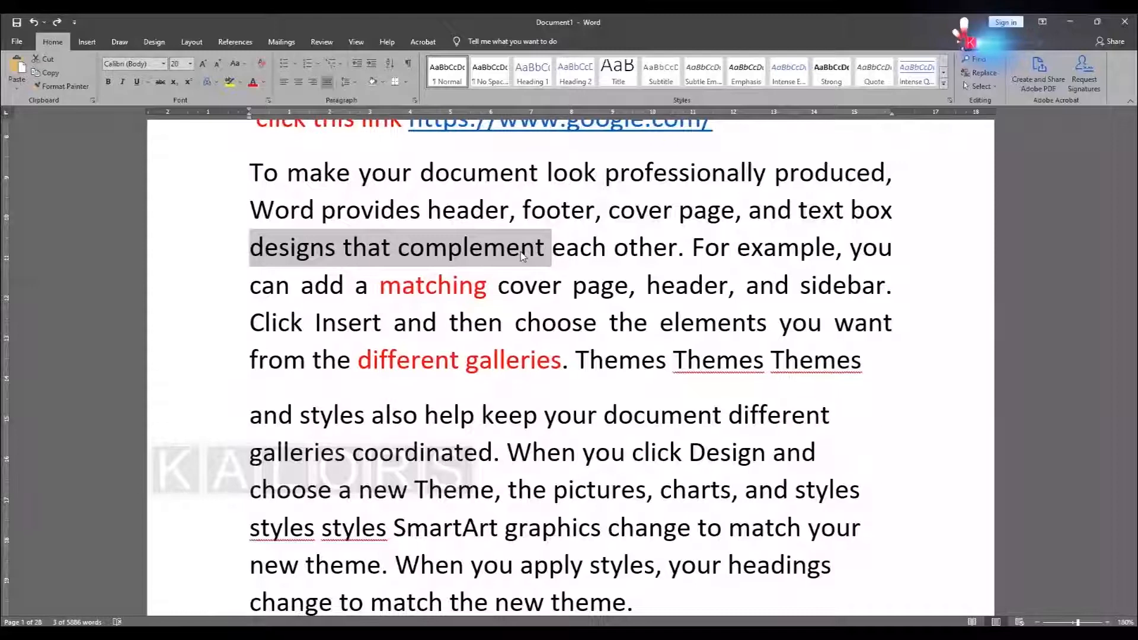
Undo the red font colours, the pasted "styles" words and the repeated "Themes" pastes, keeping a single "Themes" after "different galleries."
{"action": "key", "text": "ctrl+z"}
{"action": "key", "text": "ctrl+z"}
{"action": "key", "text": "ctrl+z"}
{"action": "key", "text": "ctrl+z"}
{"action": "key", "text": "ctrl+z"}
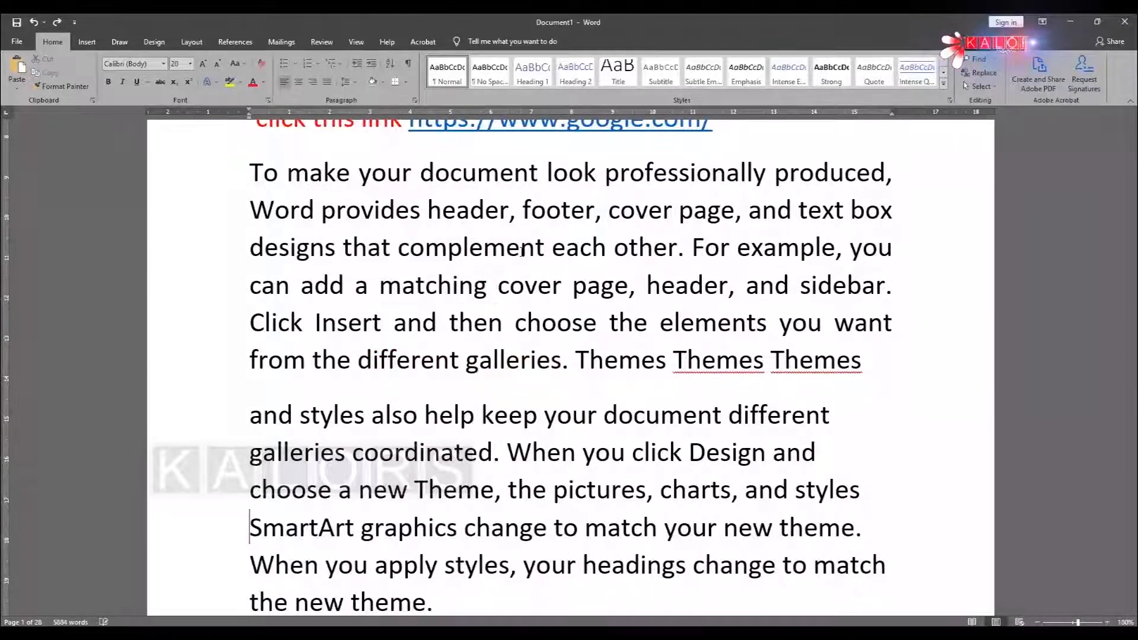
{"action": "key", "text": "ctrl+z"}
{"action": "key", "text": "ctrl+z"}
{"action": "key", "text": "ctrl+z"}
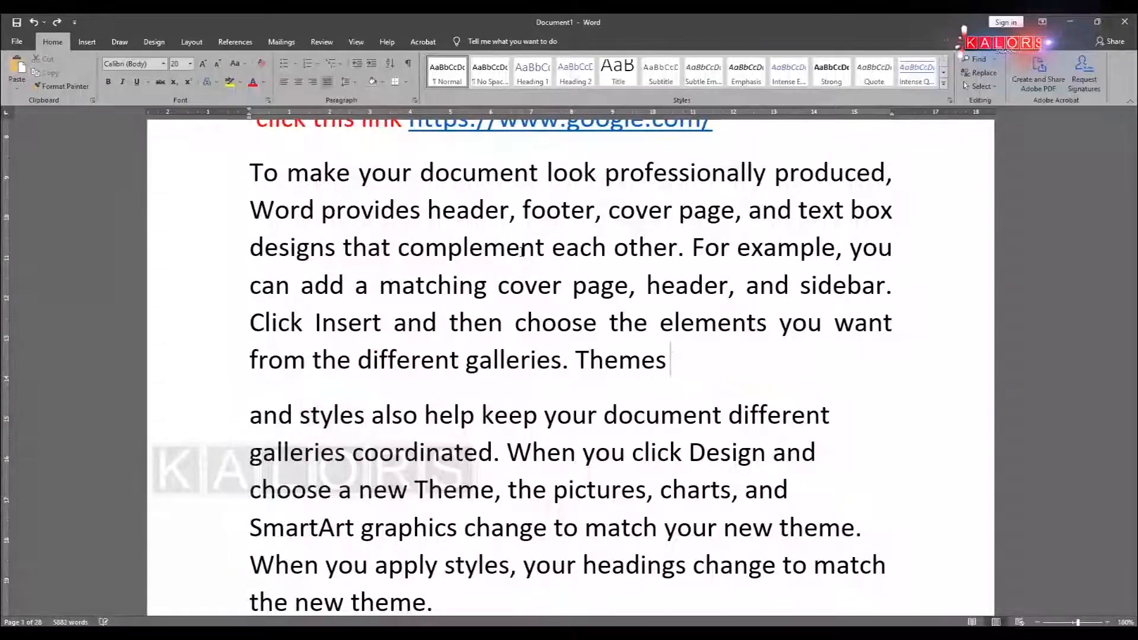
Undo the remaining "Themes" paste, and redo all the "Themes" and "styles" pastes and the red font colours
{"action": "key", "text": "ctrl+z"}
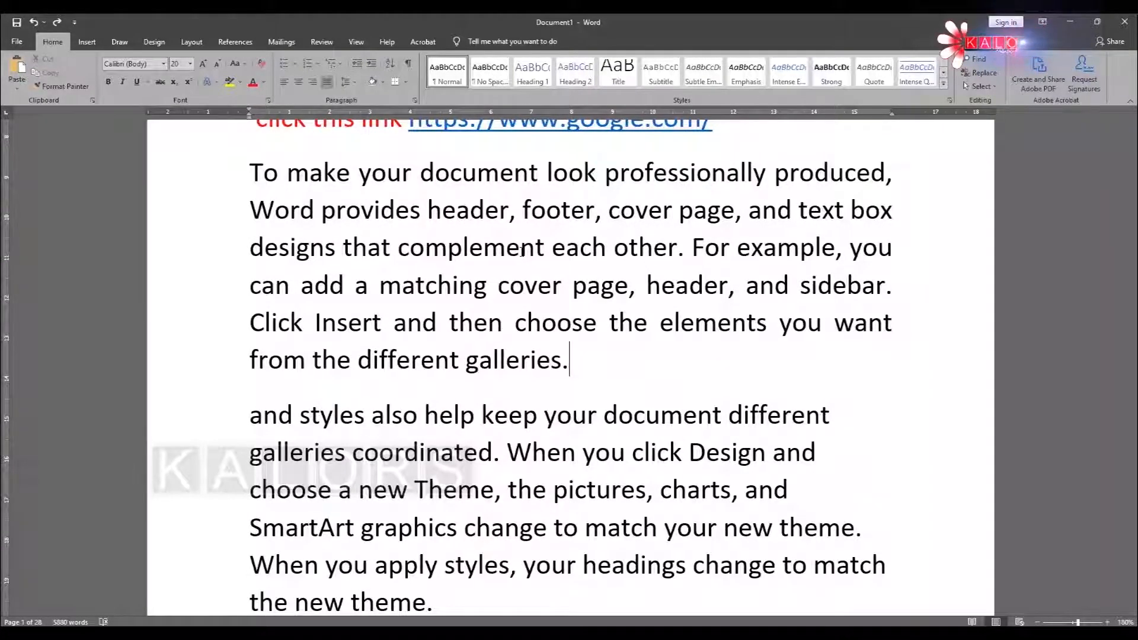
{"action": "key", "text": "ctrl+y"}
{"action": "key", "text": "ctrl+y"}
{"action": "key", "text": "ctrl+y"}
{"action": "key", "text": "ctrl+y"}
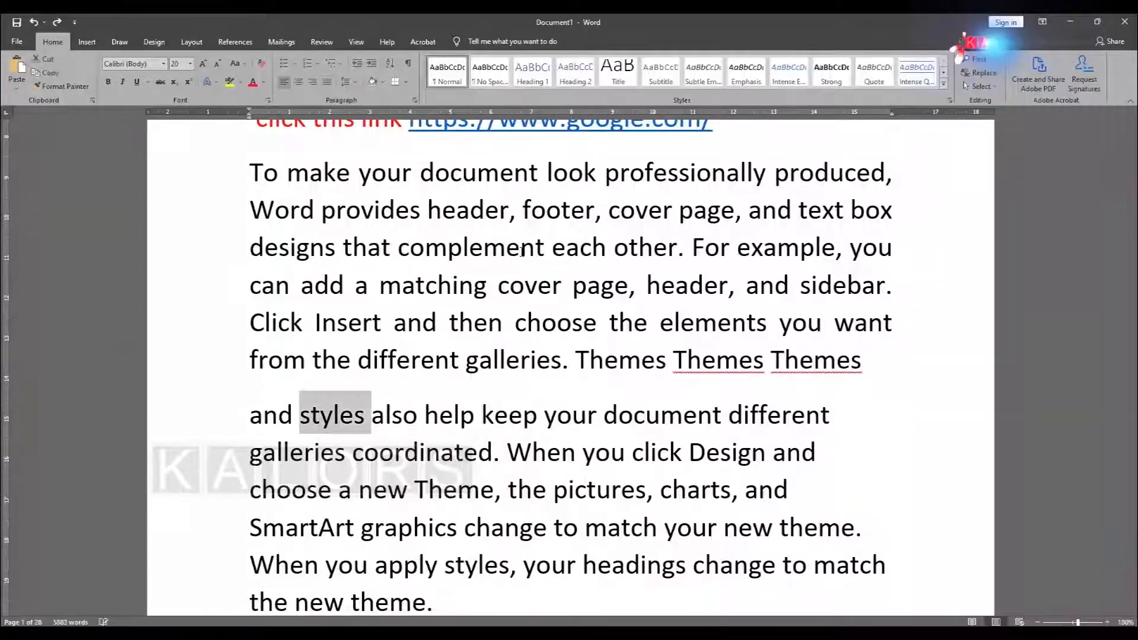
{"action": "key", "text": "ctrl+y"}
{"action": "key", "text": "ctrl+y"}
{"action": "key", "text": "ctrl+y"}
{"action": "key", "text": "ctrl+y"}
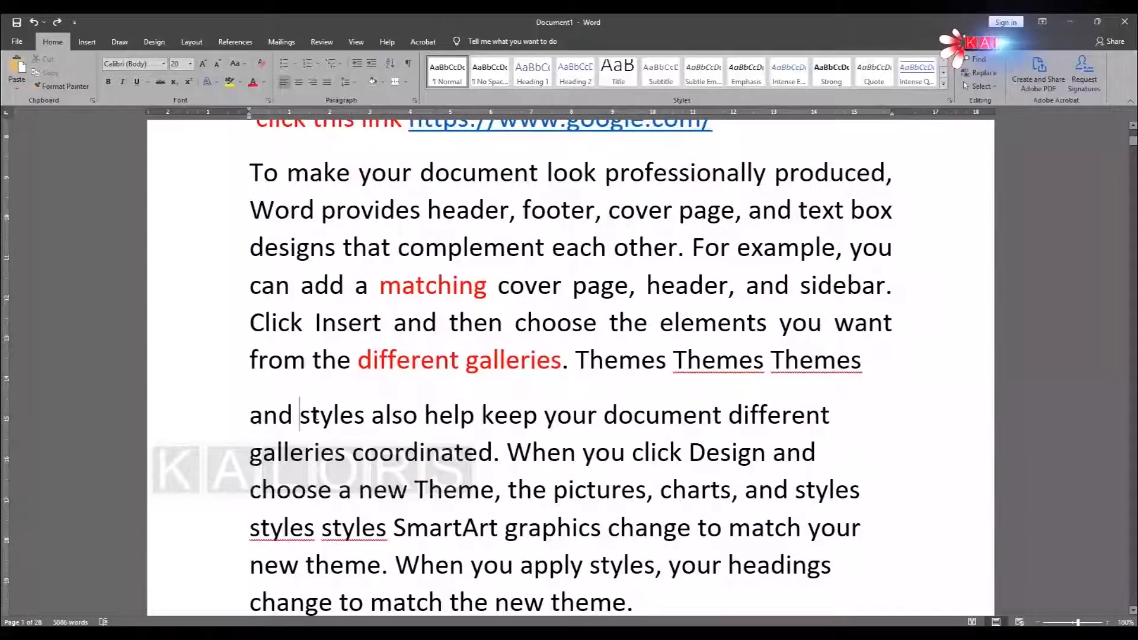
Try a bullet on the "and styles also" paragraph and two paragraph breaks before "help", undoing both changes
{"action": "key", "text": "ctrl+shift+l"}
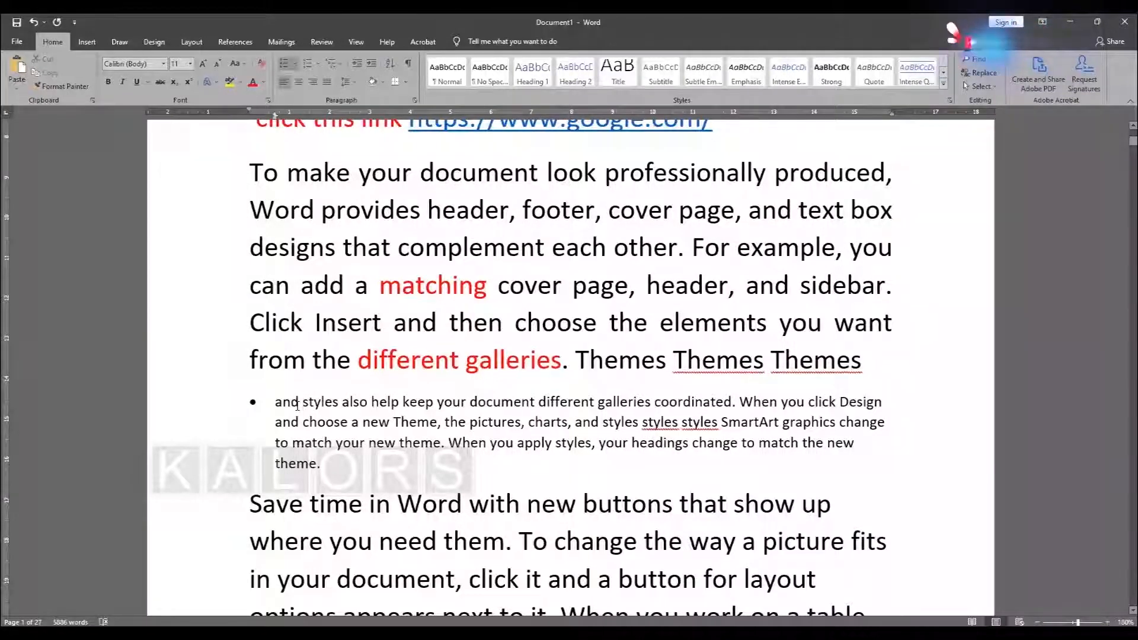
{"action": "key", "text": "ctrl+z"}
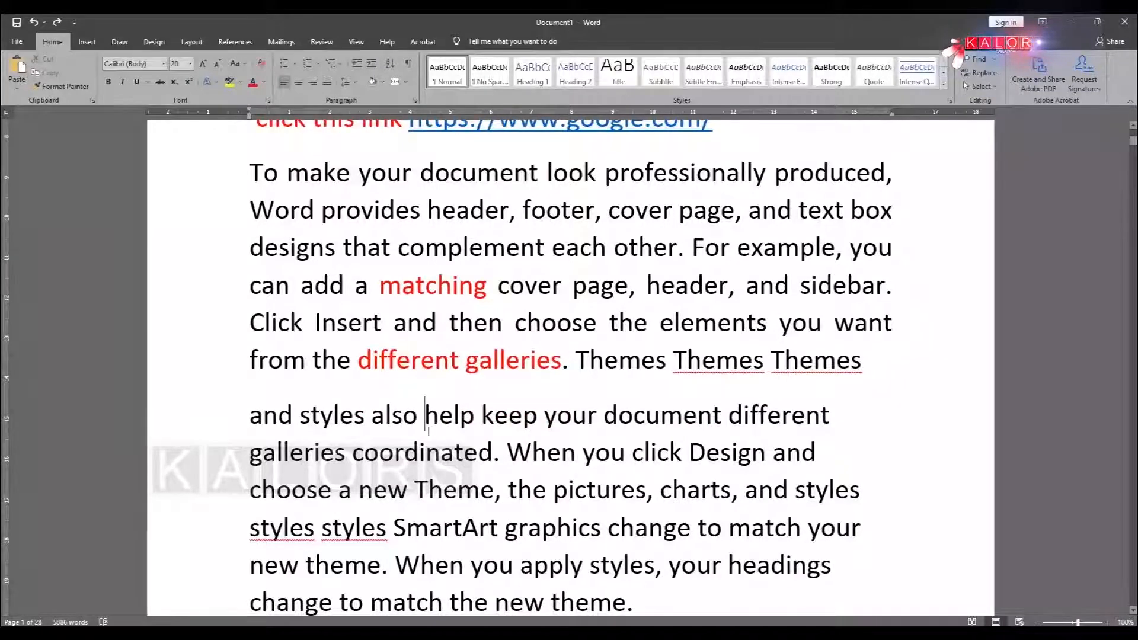
{"action": "key", "text": "Return"}
{"action": "key", "text": "Return"}
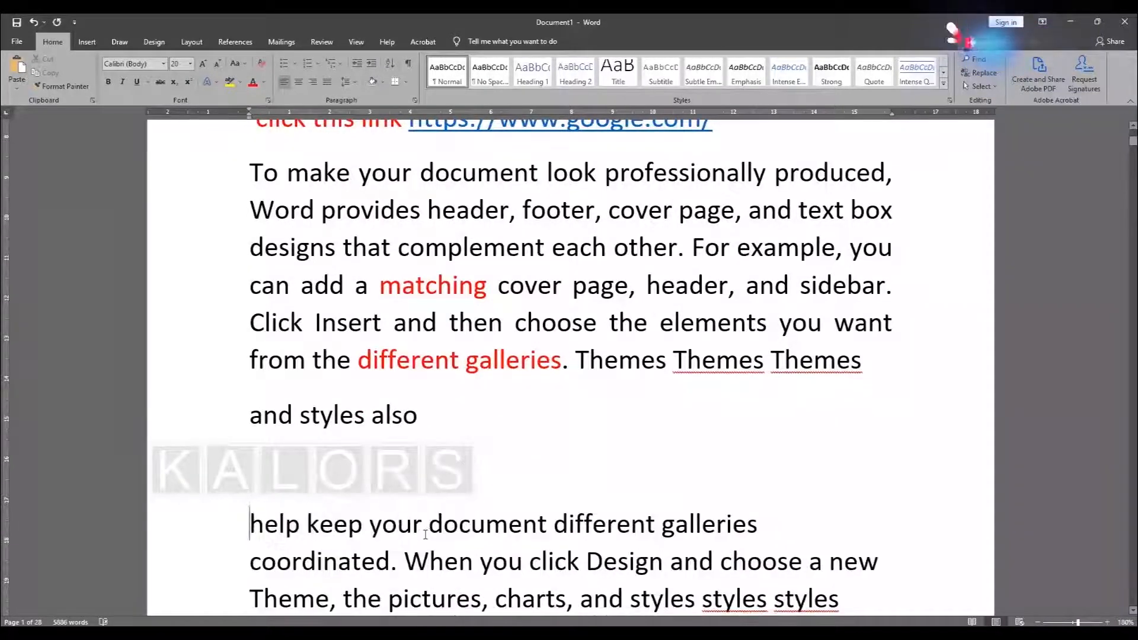
{"action": "key", "text": "ctrl+z"}
{"action": "key", "text": "ctrl+z"}
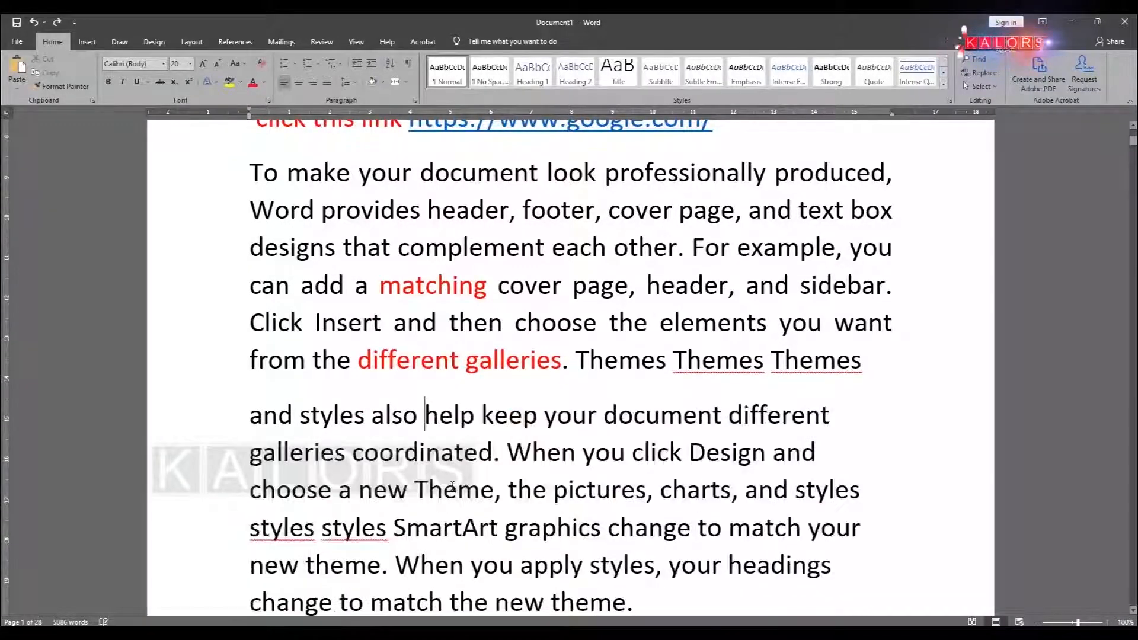
Split the start of the paragraph into three separate lines: "and styles also", "help keep your" and "document"
{"action": "key", "text": "Return"}
{"action": "left_click", "coordinate": [422, 469]}
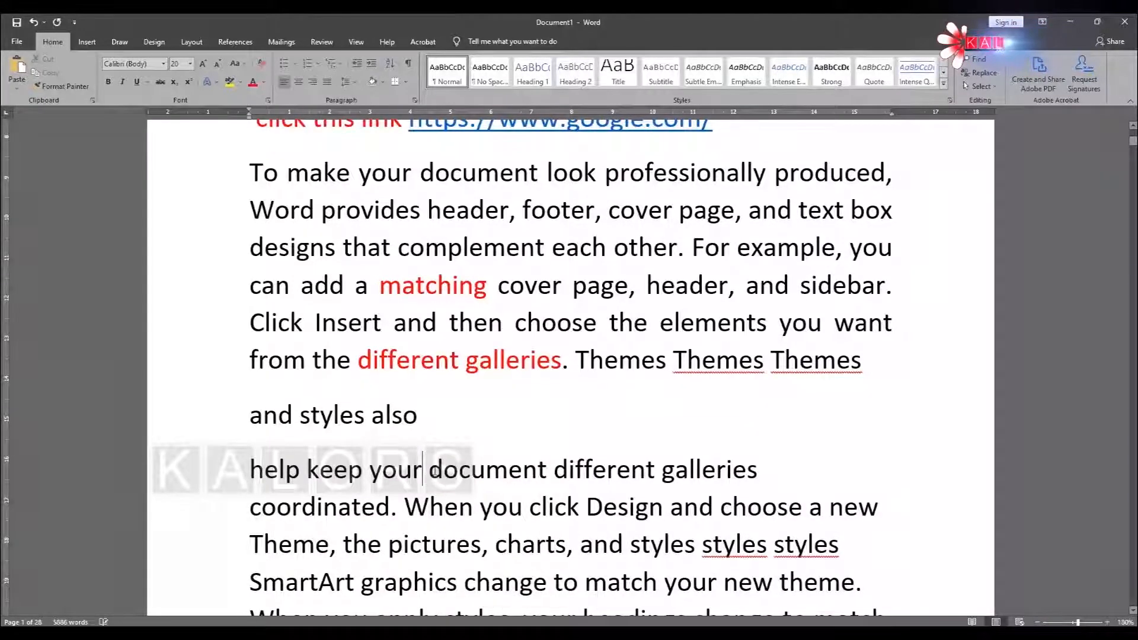
{"action": "key", "text": "Return"}
{"action": "left_click", "coordinate": [376, 526]}
{"action": "key", "text": "Return"}
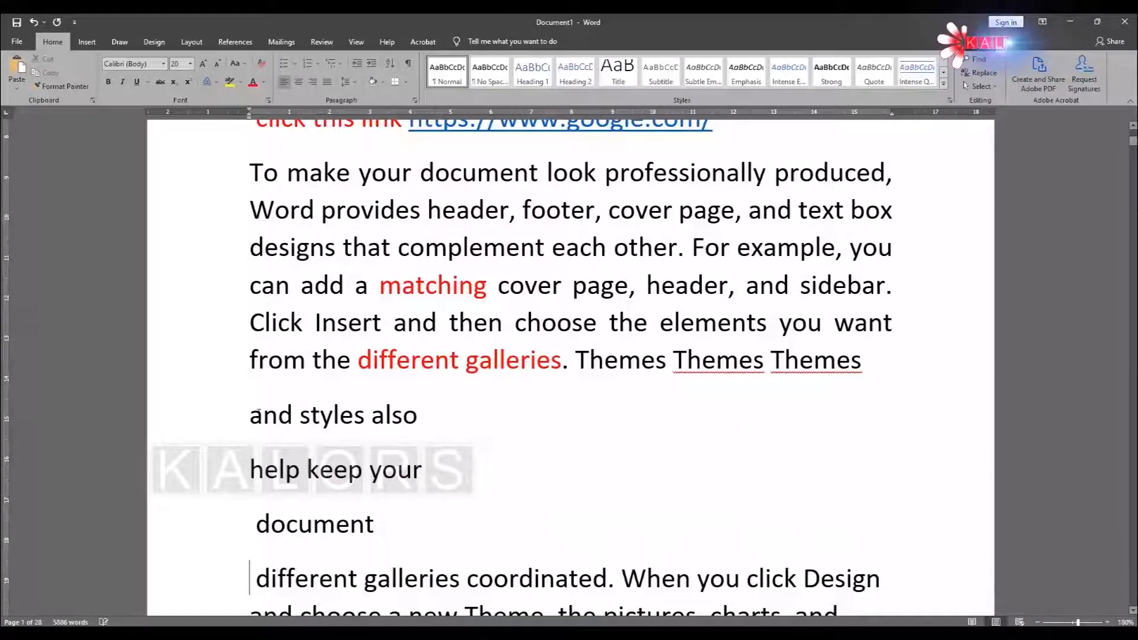
Check the shortcut slide in Windows Photo Viewer, turn the three short lines into a bulleted list in Word, and undo the bullets
{"action": "left_click_drag", "start_coordinate": [246, 409], "coordinate": [399, 505]}
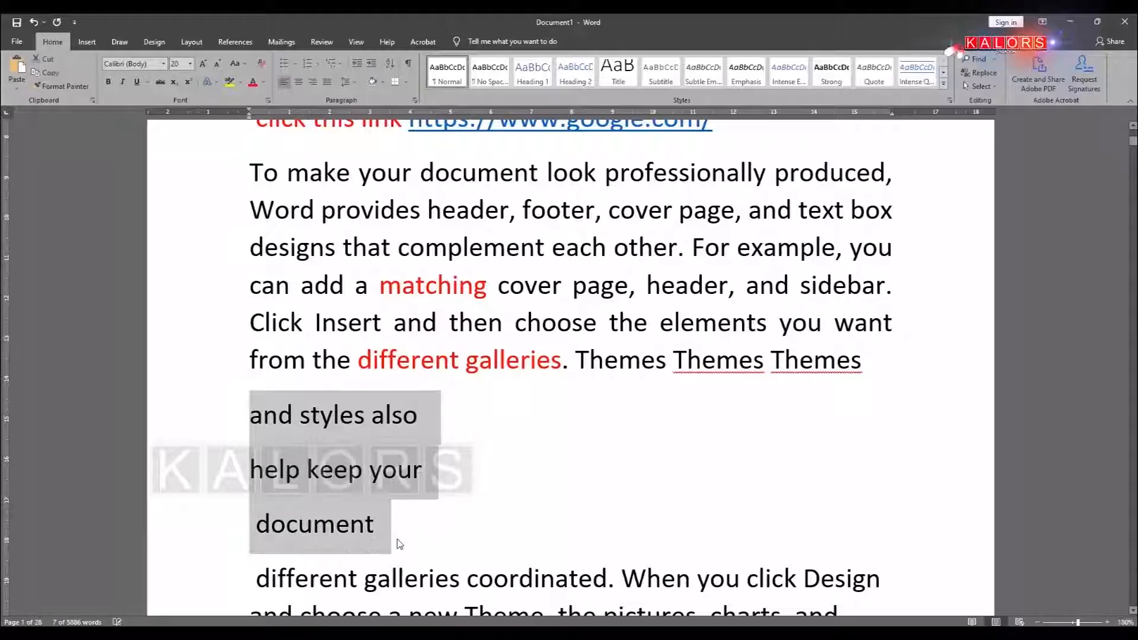
{"action": "key", "text": "alt+Tab"}
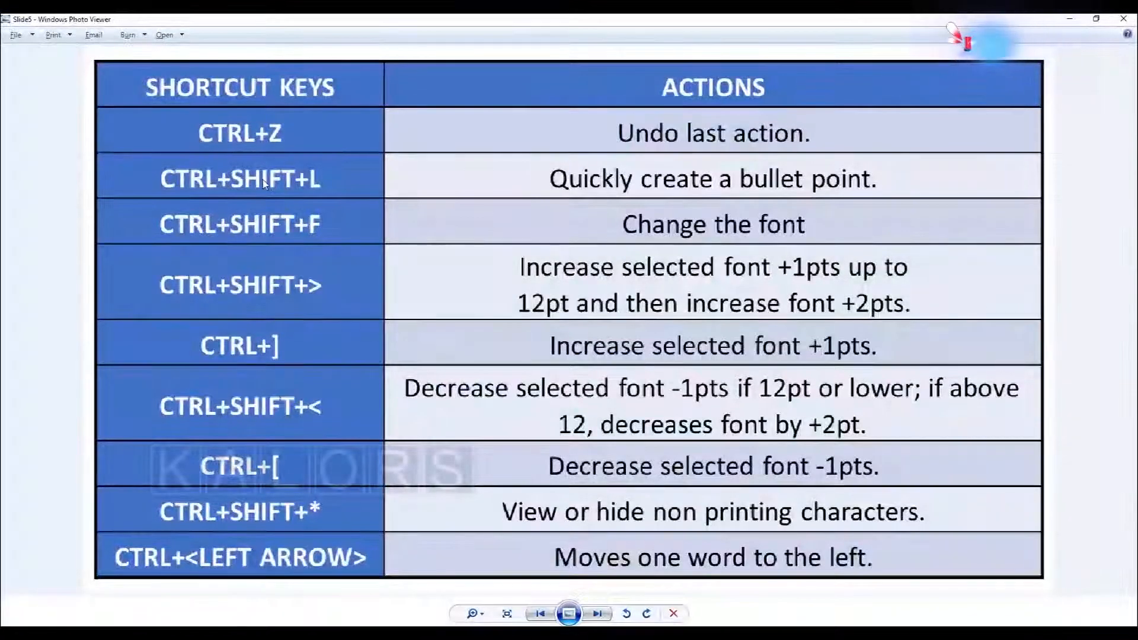
{"action": "key", "text": "alt+Tab"}
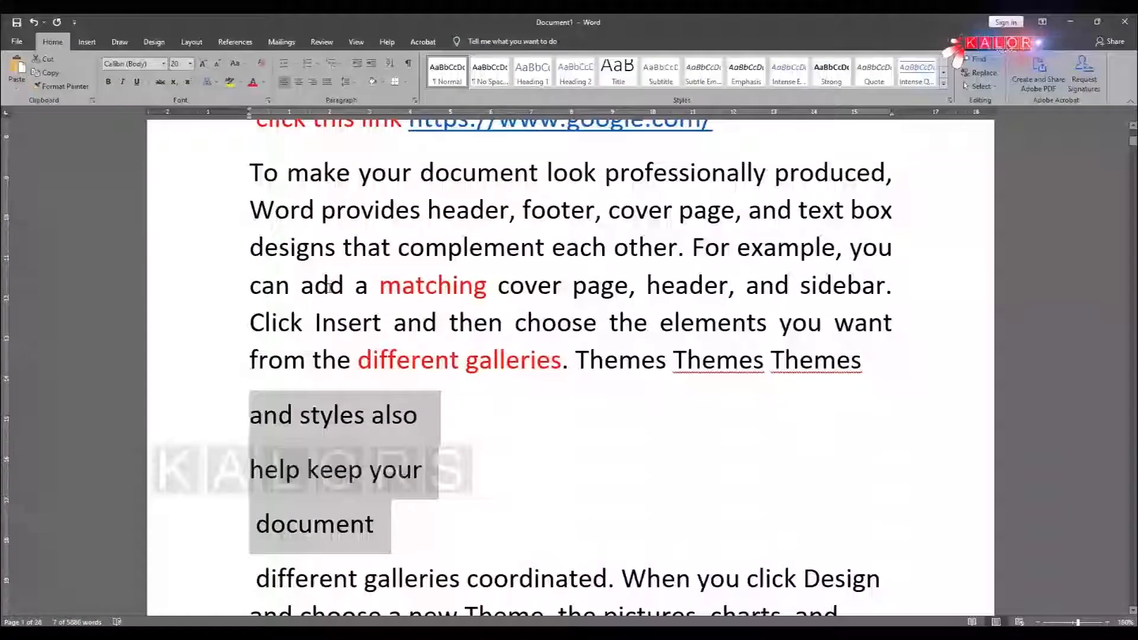
{"action": "key", "text": "ctrl+shift+l"}
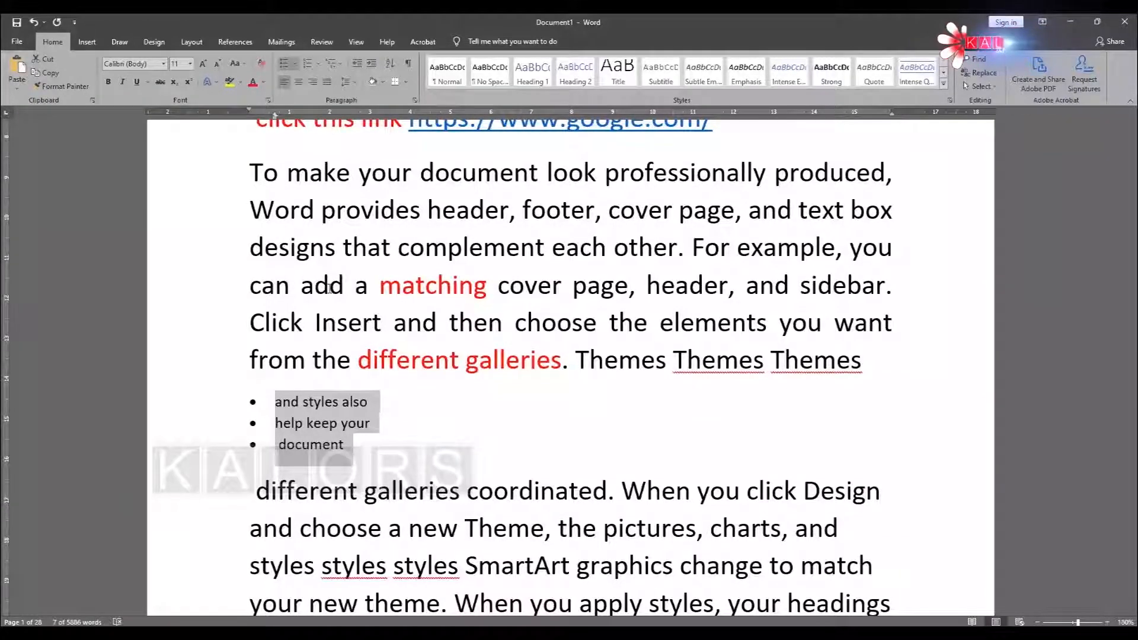
{"action": "key", "text": "ctrl+z"}
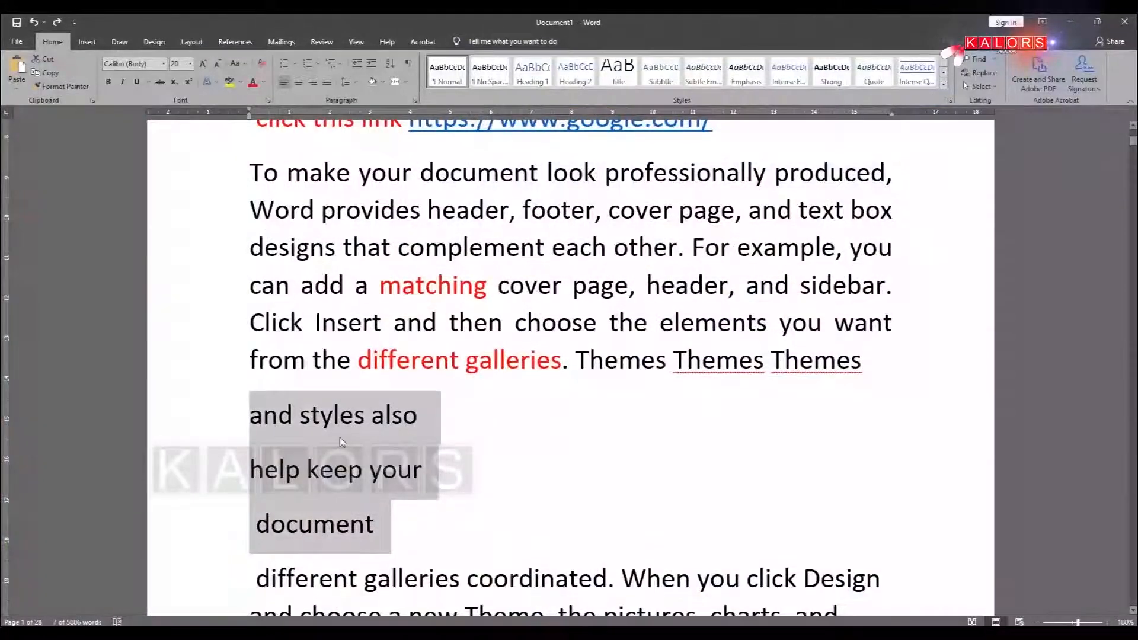
Open the Font settings for the three short lines, look through the font list and cancel without applying a font
{"action": "key", "text": "ctrl+d"}
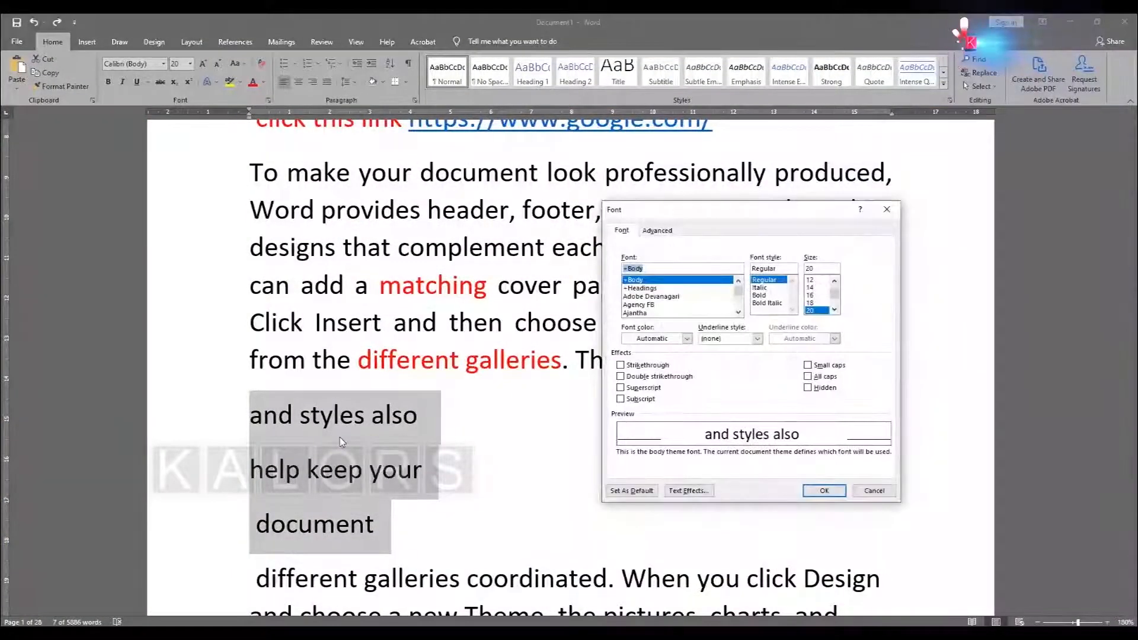
{"action": "left_click", "coordinate": [658, 297]}
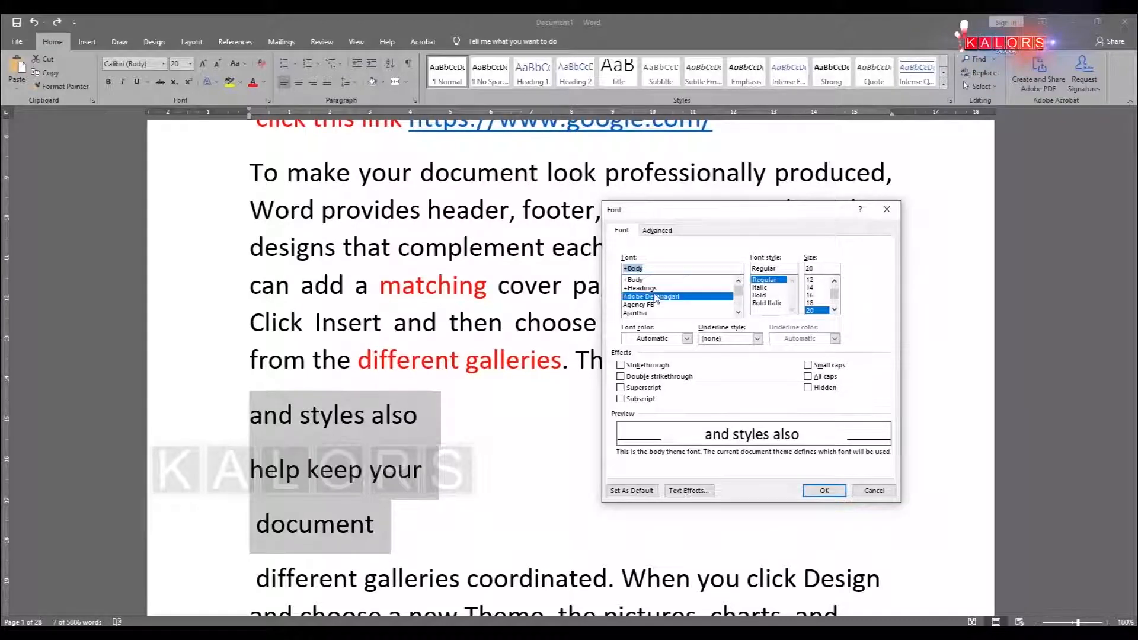
{"action": "left_click", "coordinate": [652, 305]}
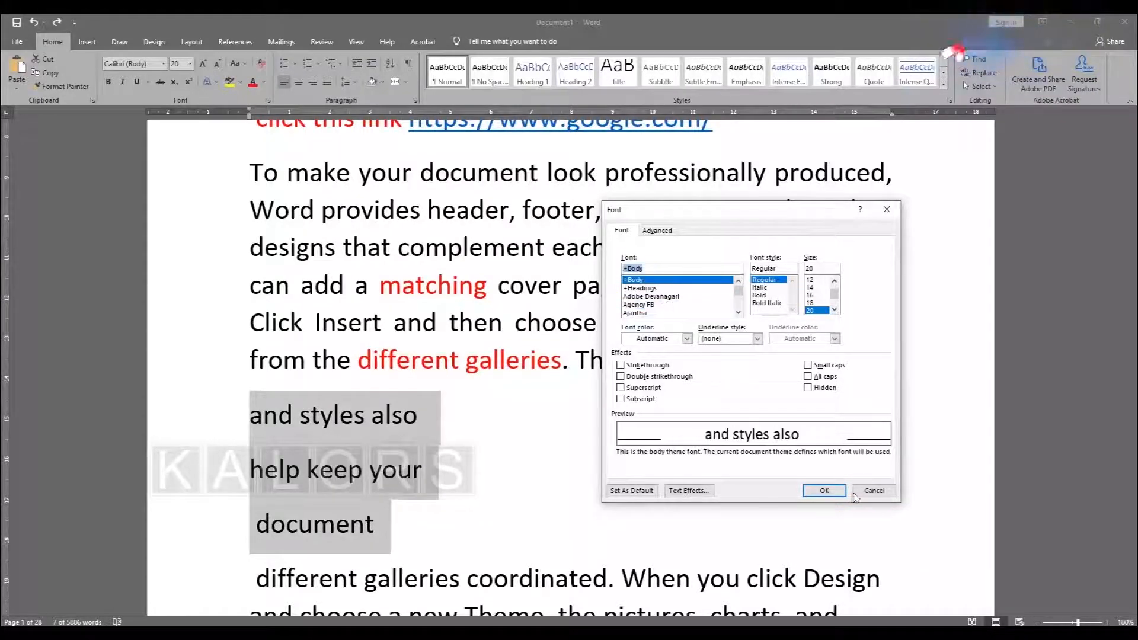
{"action": "left_click", "coordinate": [876, 492]}
Enlarge the line "and styles also" to 48 pt and reduce it back to 24 pt with the grow and shrink font commands
{"action": "key", "text": "alt+Tab"}
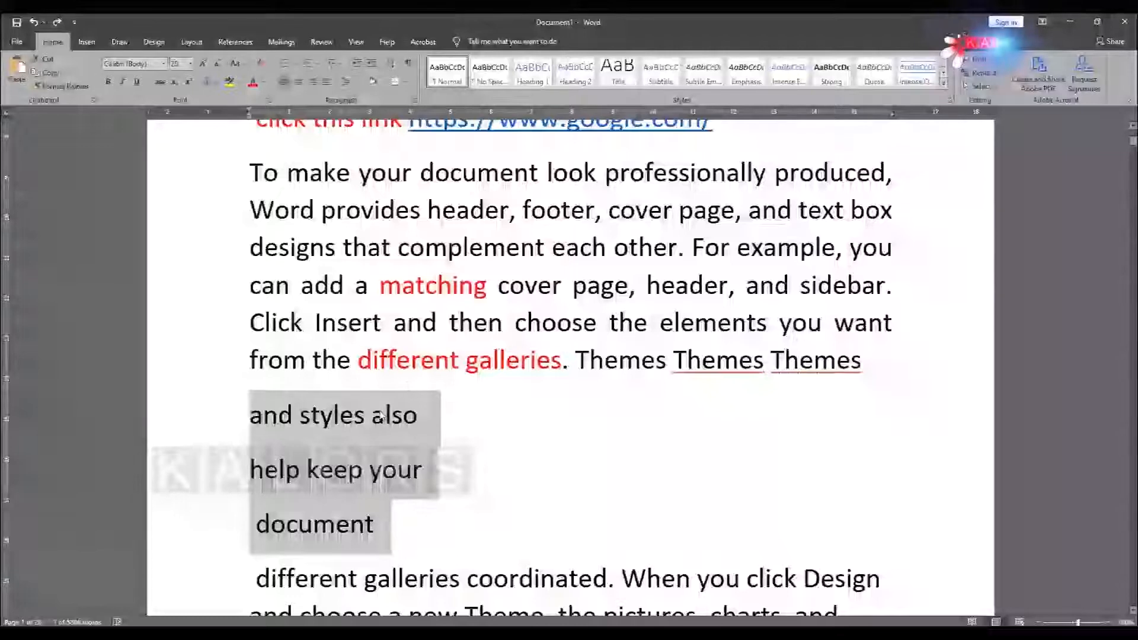
{"action": "left_click", "coordinate": [382, 415]}
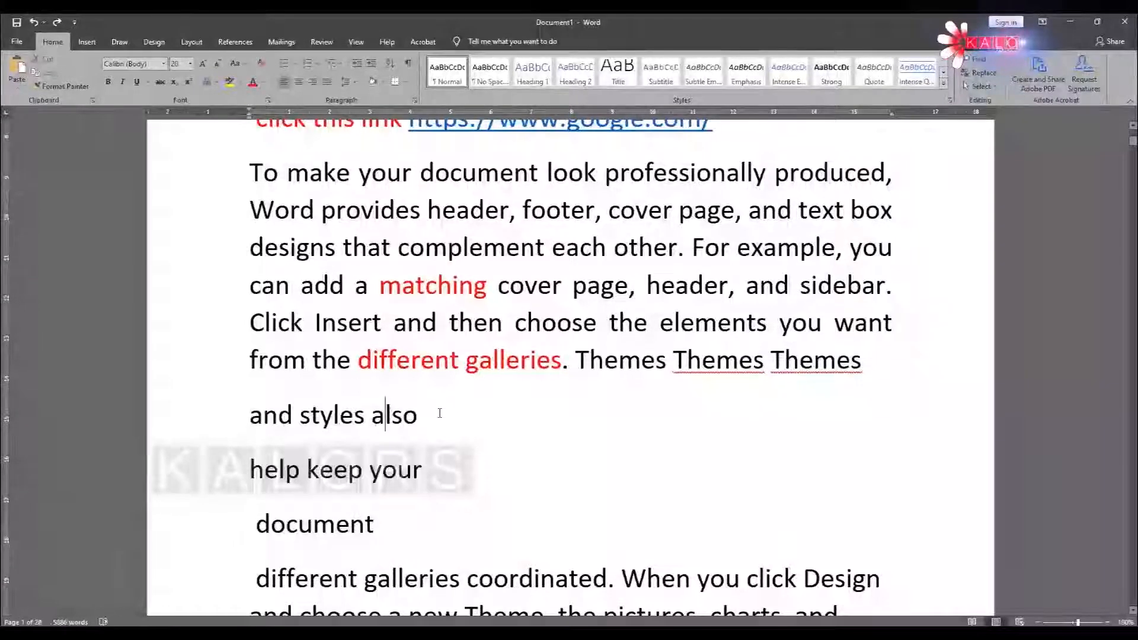
{"action": "left_click_drag", "start_coordinate": [406, 413], "coordinate": [264, 409]}
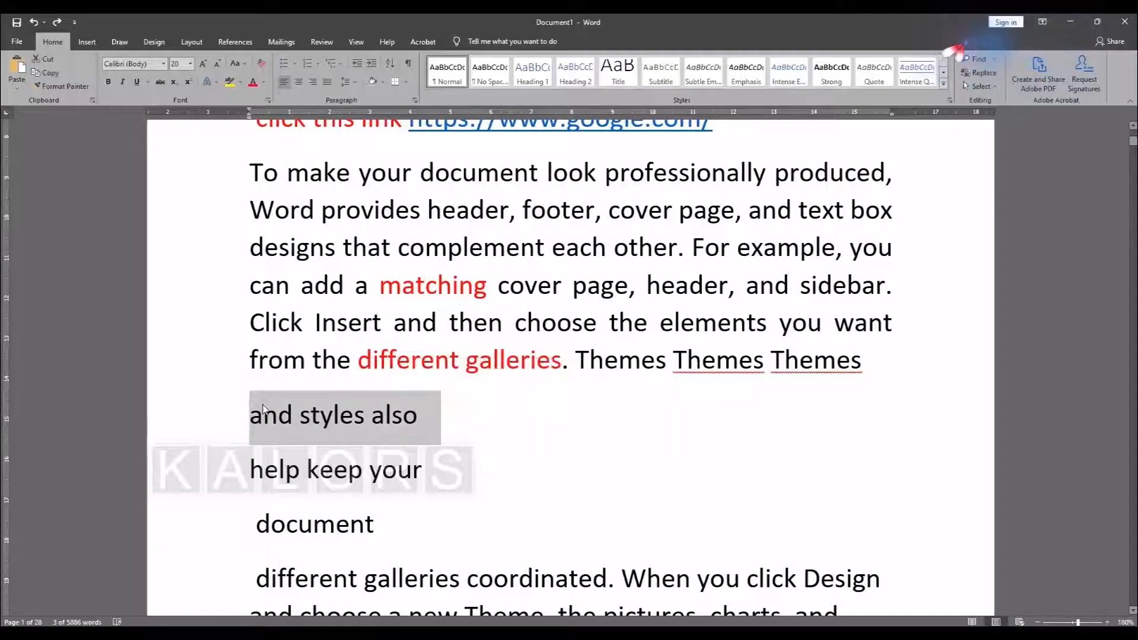
{"action": "key", "text": "ctrl+shift+period"}
{"action": "key", "text": "ctrl+shift+period"}
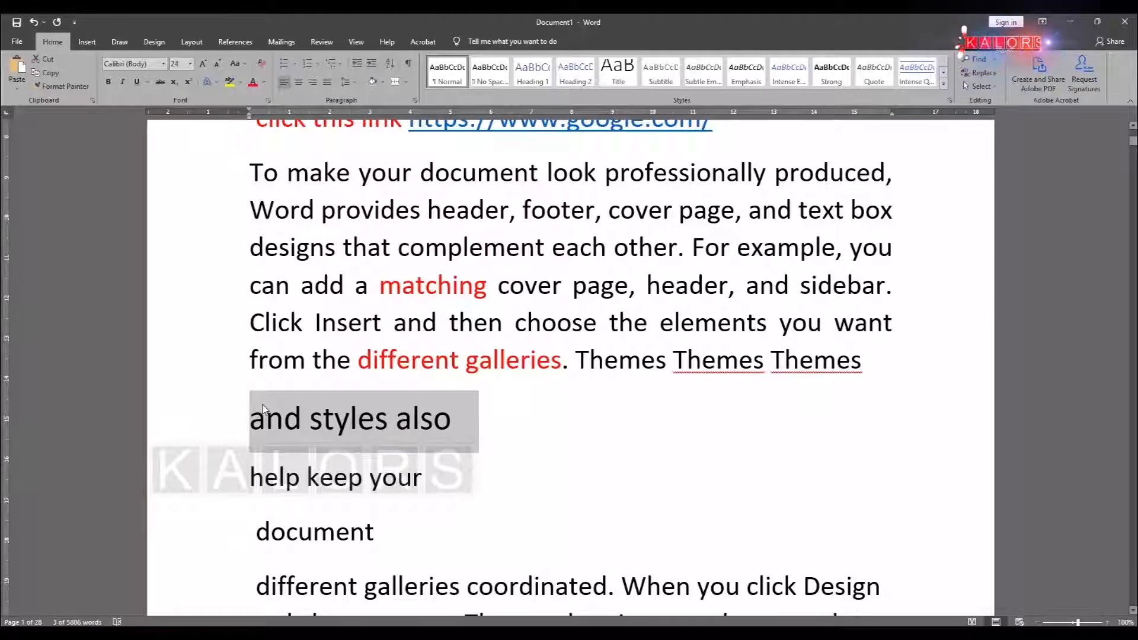
{"action": "key", "text": "ctrl+shift+period"}
{"action": "key", "text": "ctrl+shift+period"}
{"action": "key", "text": "ctrl+shift+period"}
{"action": "key", "text": "ctrl+shift+period"}
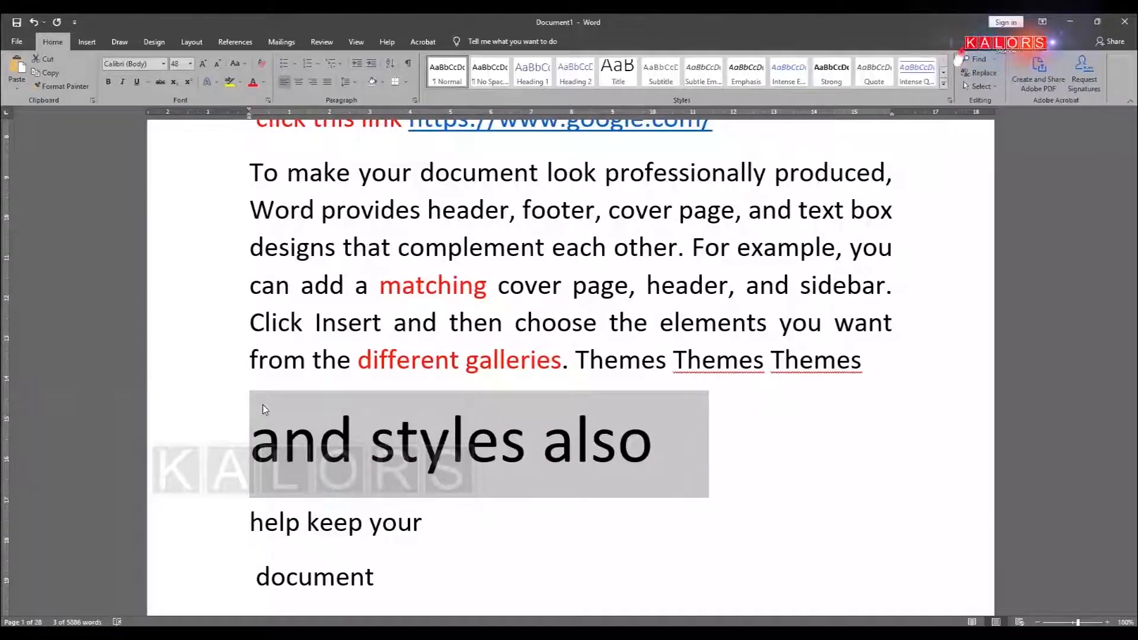
{"action": "key", "text": "ctrl+shift+comma"}
{"action": "key", "text": "ctrl+shift+comma"}
{"action": "key", "text": "ctrl+shift+comma"}
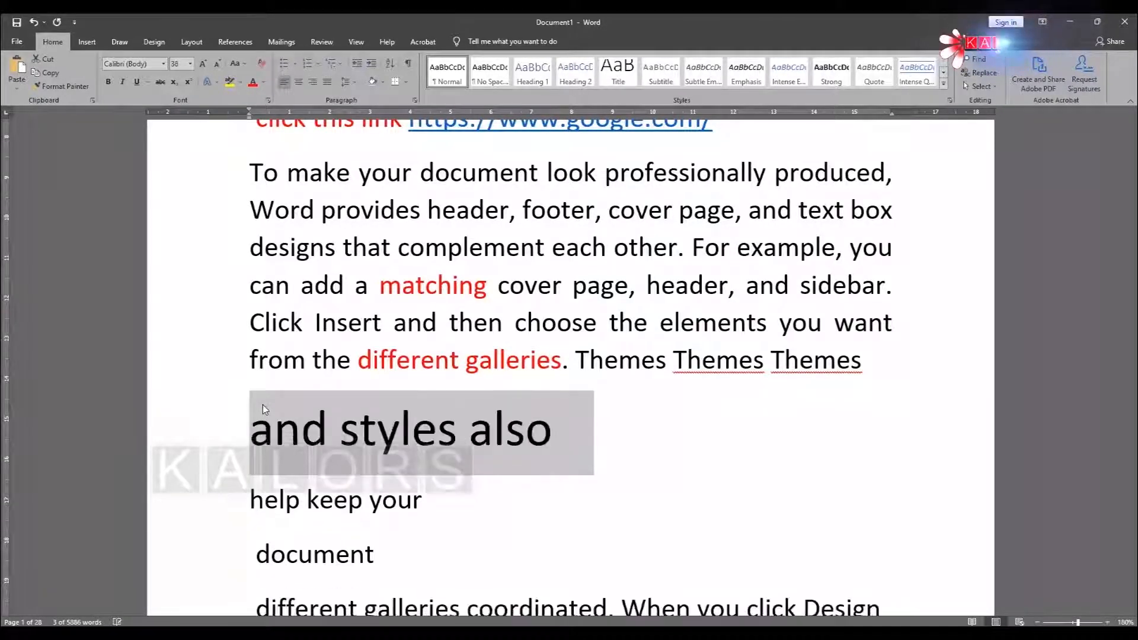
{"action": "key", "text": "ctrl+shift+comma"}
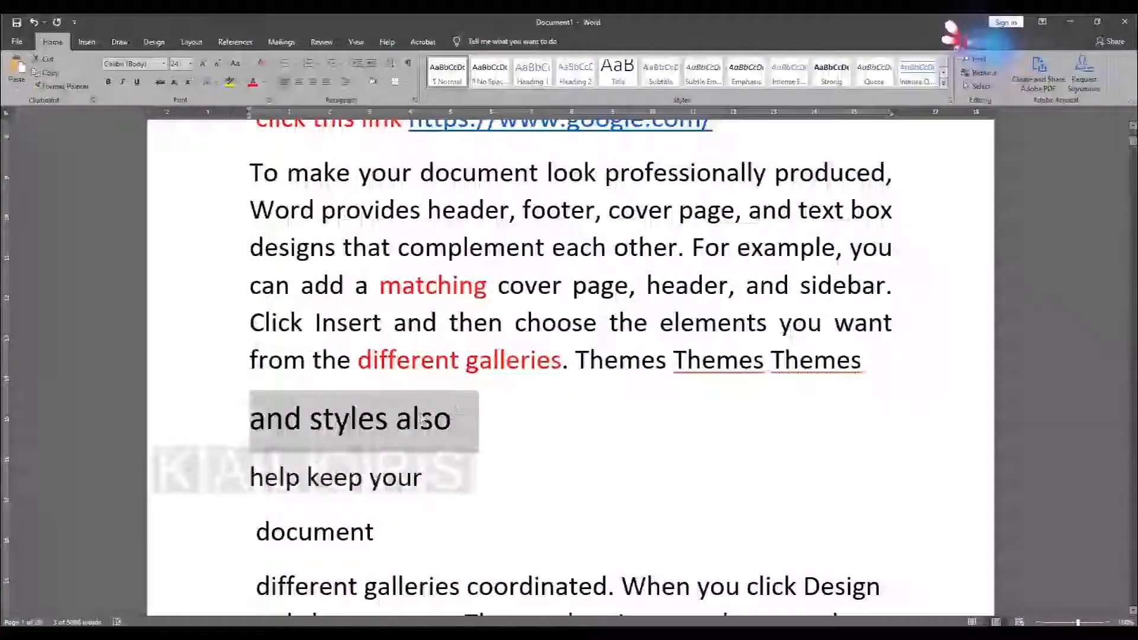
Enlarge the line "help keep your" to 27 pt in one-point increments
{"action": "left_click_drag", "start_coordinate": [444, 474], "coordinate": [226, 481]}
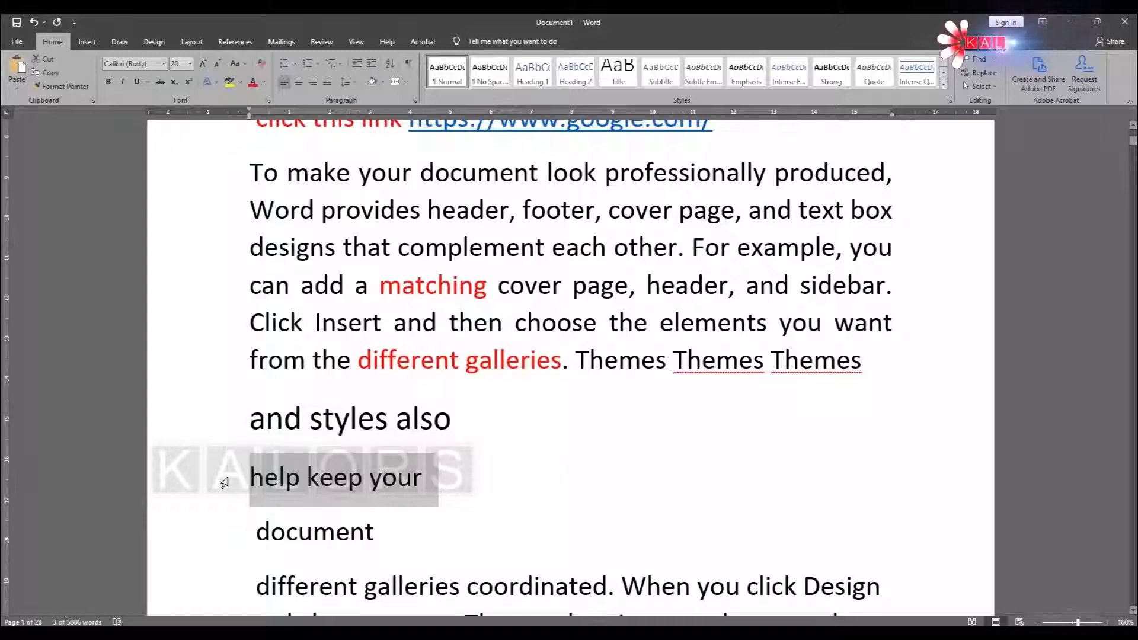
{"action": "key", "text": "ctrl+bracketright"}
{"action": "key", "text": "ctrl+bracketright"}
{"action": "key", "text": "ctrl+bracketright"}
{"action": "key", "text": "ctrl+bracketright"}
{"action": "key", "text": "ctrl+bracketright"}
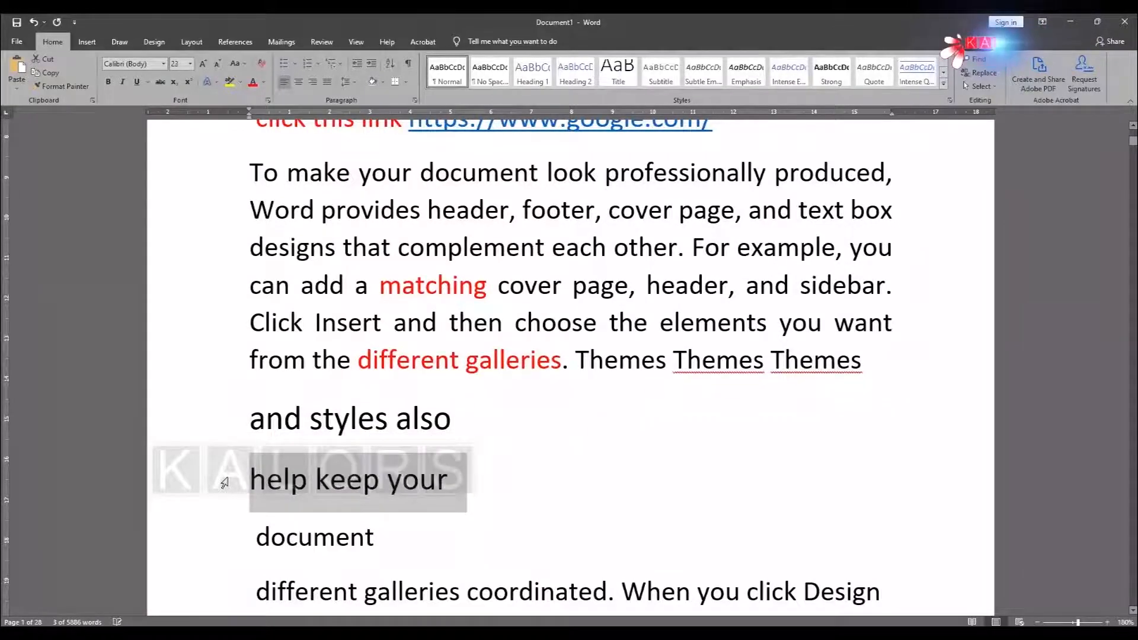
{"action": "key", "text": "ctrl+bracketright"}
{"action": "key", "text": "ctrl+bracketright"}
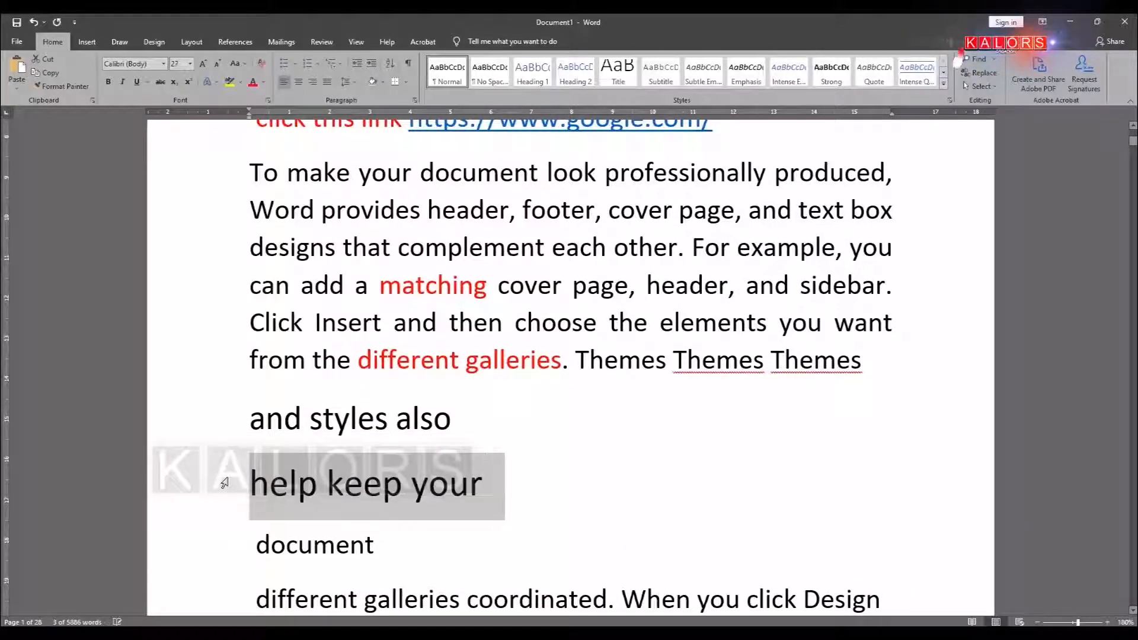
Reduce the font size of "help keep your" one point at a time until it is smaller than the "document" line
{"action": "key", "text": "ctrl+bracketleft"}
{"action": "key", "text": "ctrl+bracketleft"}
{"action": "key", "text": "ctrl+bracketleft"}
{"action": "key", "text": "ctrl+bracketleft"}
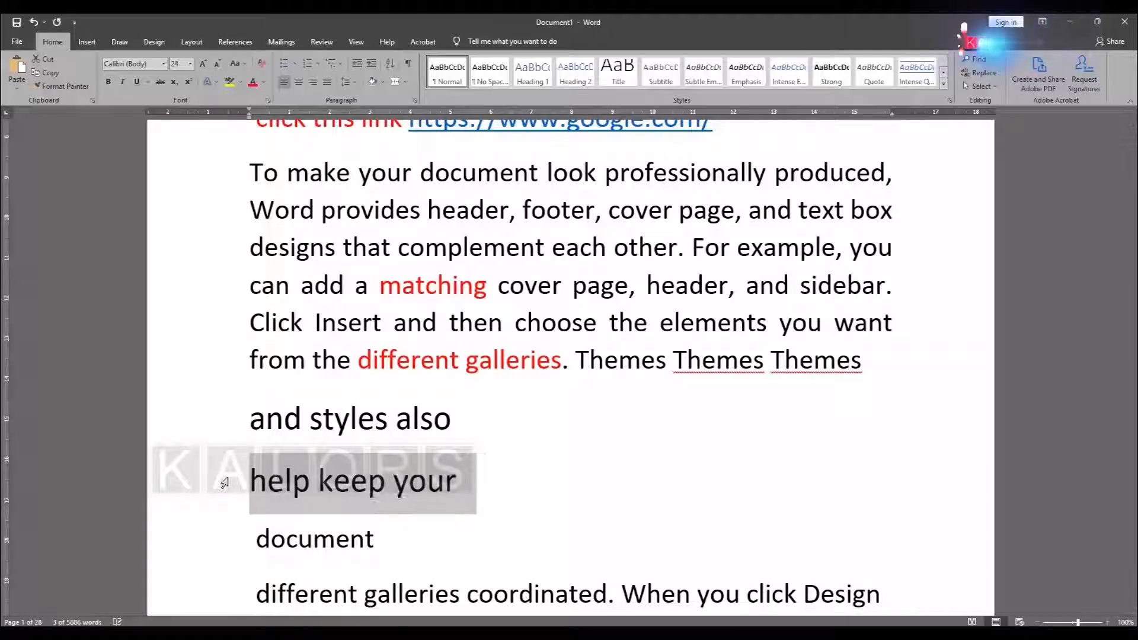
{"action": "key", "text": "ctrl+bracketleft"}
{"action": "key", "text": "ctrl+bracketleft"}
{"action": "key", "text": "ctrl+bracketleft"}
{"action": "key", "text": "ctrl+bracketleft"}
{"action": "key", "text": "ctrl+bracketleft"}
{"action": "key", "text": "ctrl+bracketleft"}
{"action": "key", "text": "ctrl+bracketleft"}
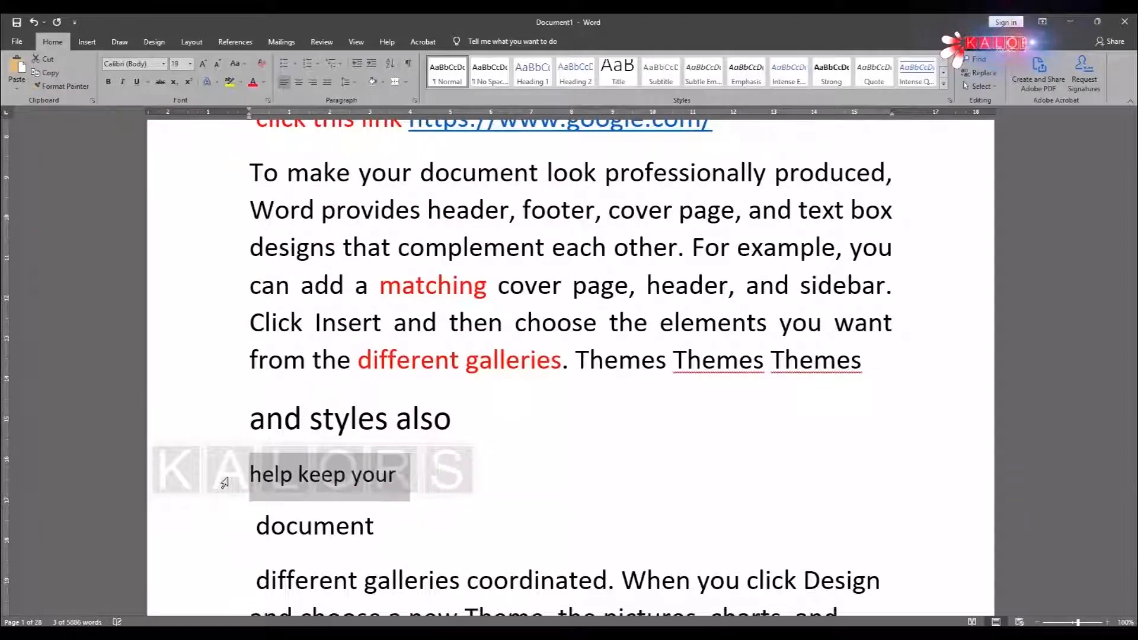
Increase the font size of "help keep your" one point at a time to 23 pt
{"action": "key", "text": "ctrl+bracketright"}
{"action": "key", "text": "ctrl+bracketright"}
{"action": "key", "text": "ctrl+bracketright"}
{"action": "key", "text": "ctrl+bracketright"}
{"action": "key", "text": "ctrl+bracketright"}
{"action": "key", "text": "ctrl+bracketright"}
{"action": "key", "text": "ctrl+bracketright"}
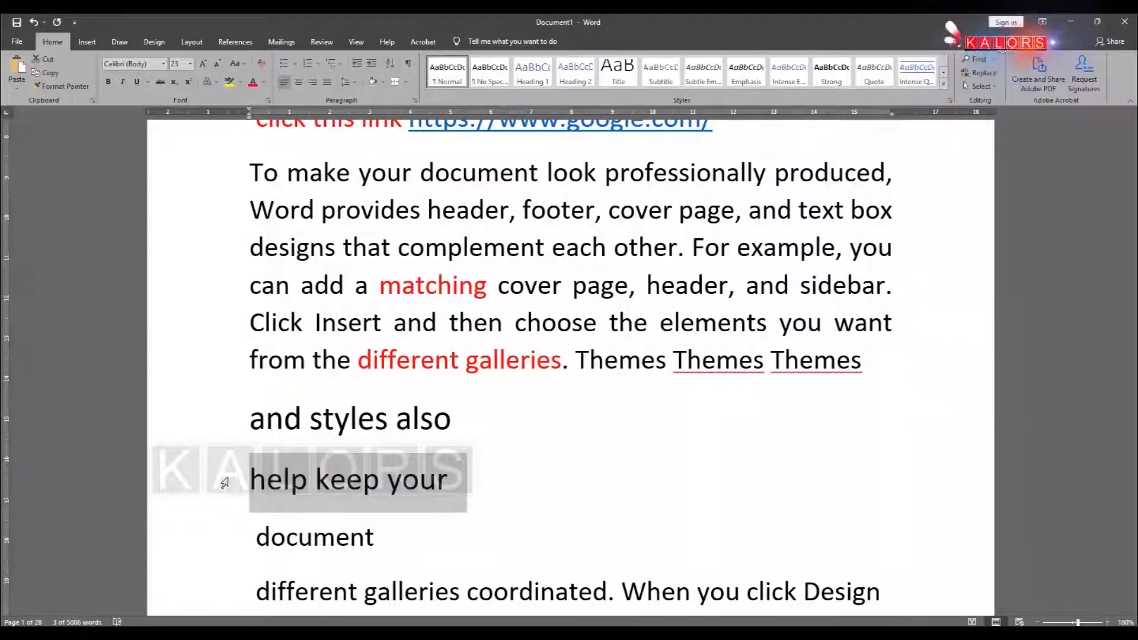
Reduce "help keep your" to 21 pt and raise it back to 23 pt in one-point increments
{"action": "key", "text": "ctrl+bracketleft"}
{"action": "key", "text": "ctrl+bracketleft"}
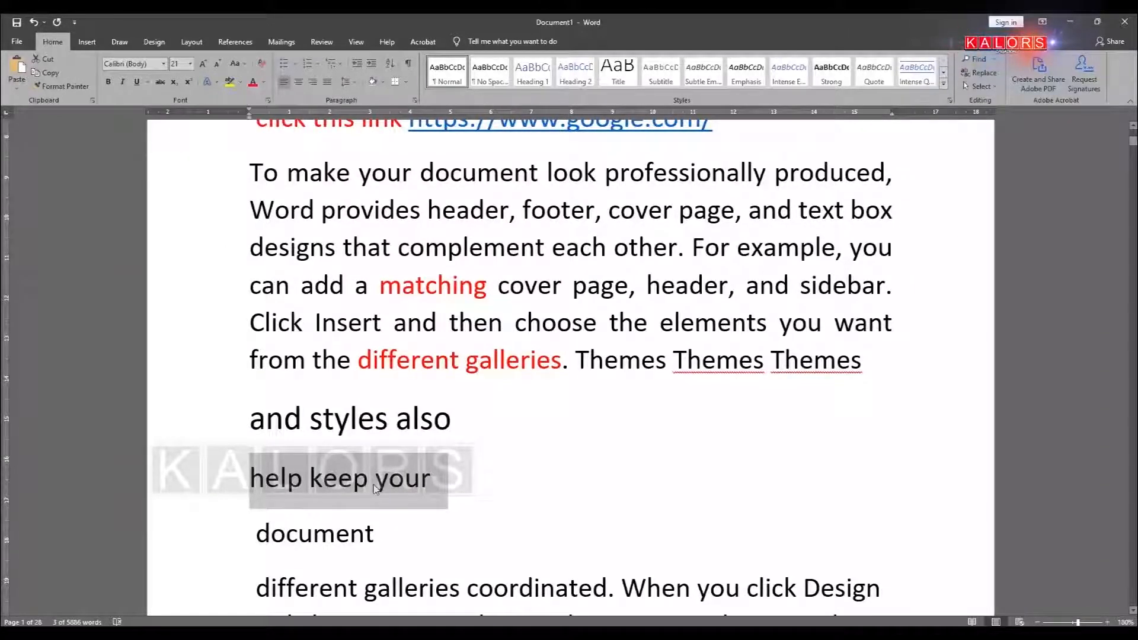
{"action": "key", "text": "ctrl+bracketright"}
{"action": "key", "text": "ctrl+bracketright"}
{"action": "key", "text": "ctrl+bracketright"}
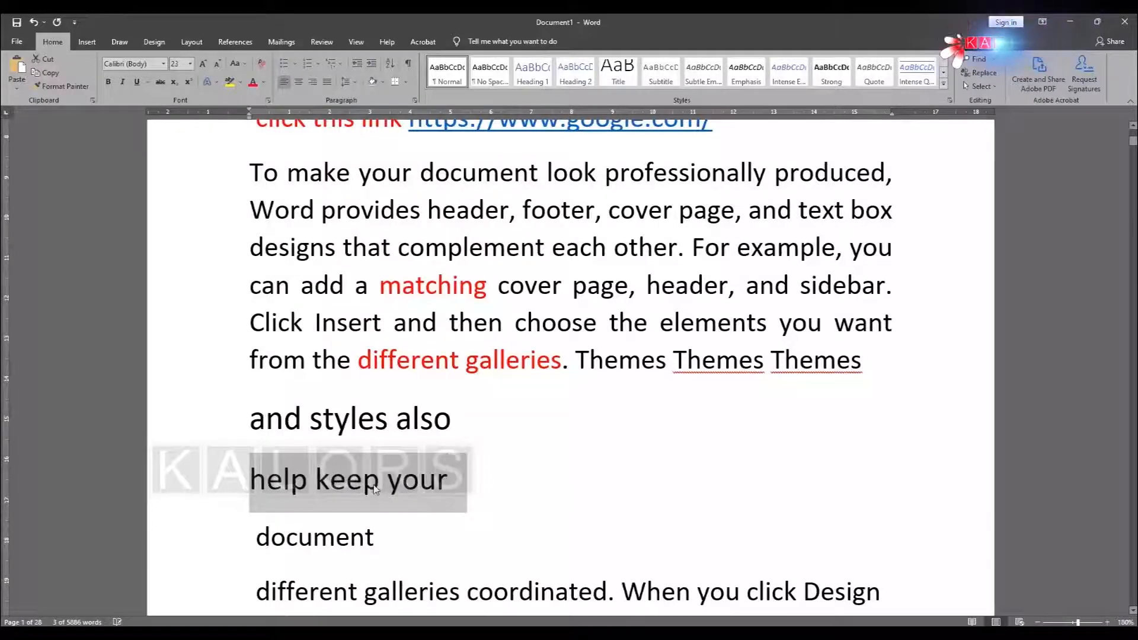
Reduce "help keep your" to 22 pt, and enlarge it to 26 pt in two-point increments
{"action": "key", "text": "ctrl+bracketleft"}
{"action": "key", "text": "ctrl+bracketleft"}
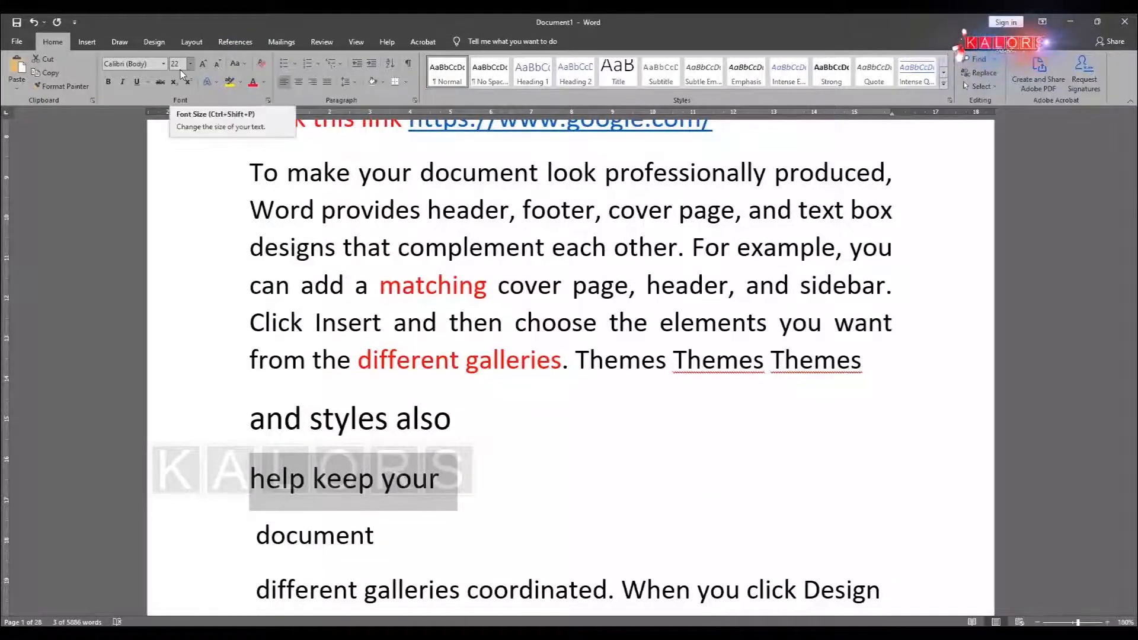
{"action": "key", "text": "ctrl+shift+period"}
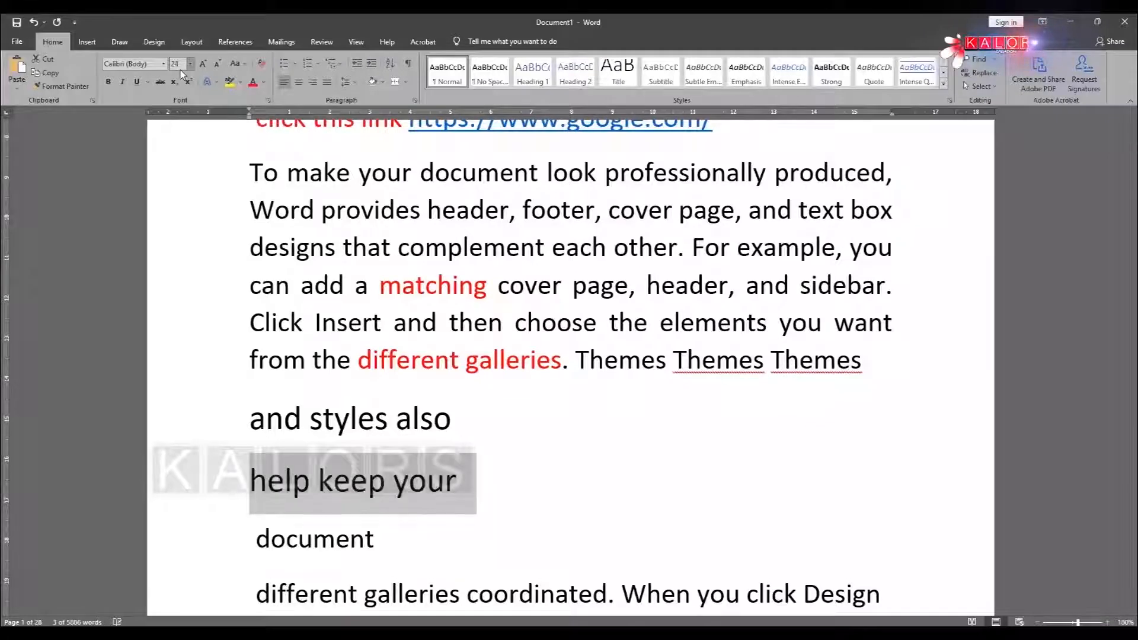
{"action": "key", "text": "ctrl+shift+period"}
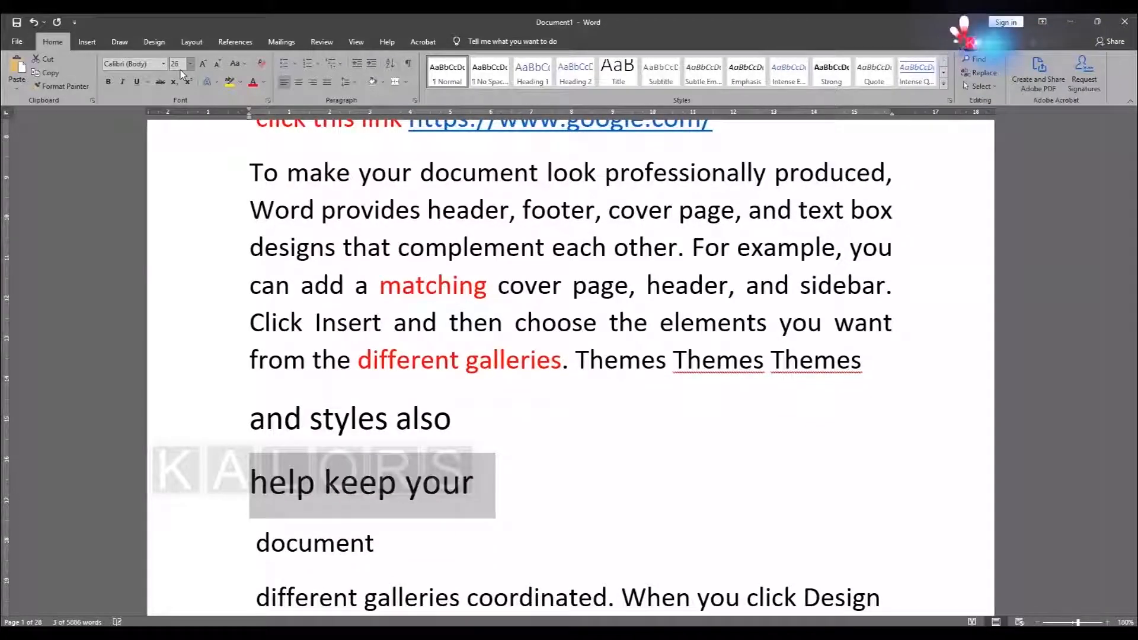
Enlarge the selected text "help keep your" to 28 pt
{"action": "key", "text": "ctrl+shift+period"}
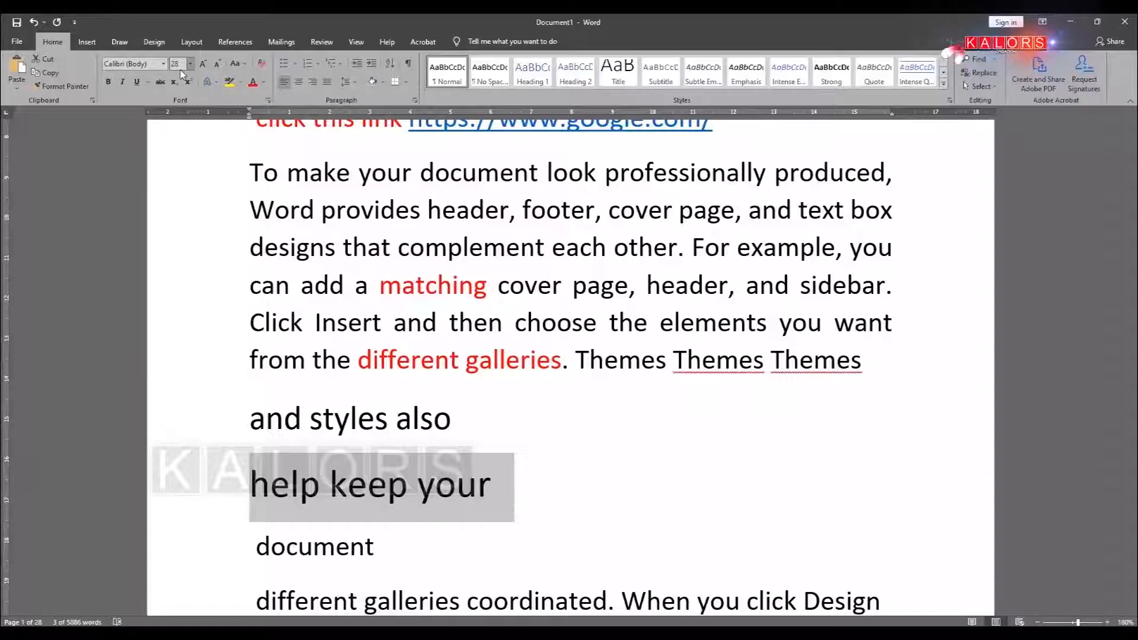
{"action": "key", "text": "alt+Tab"}
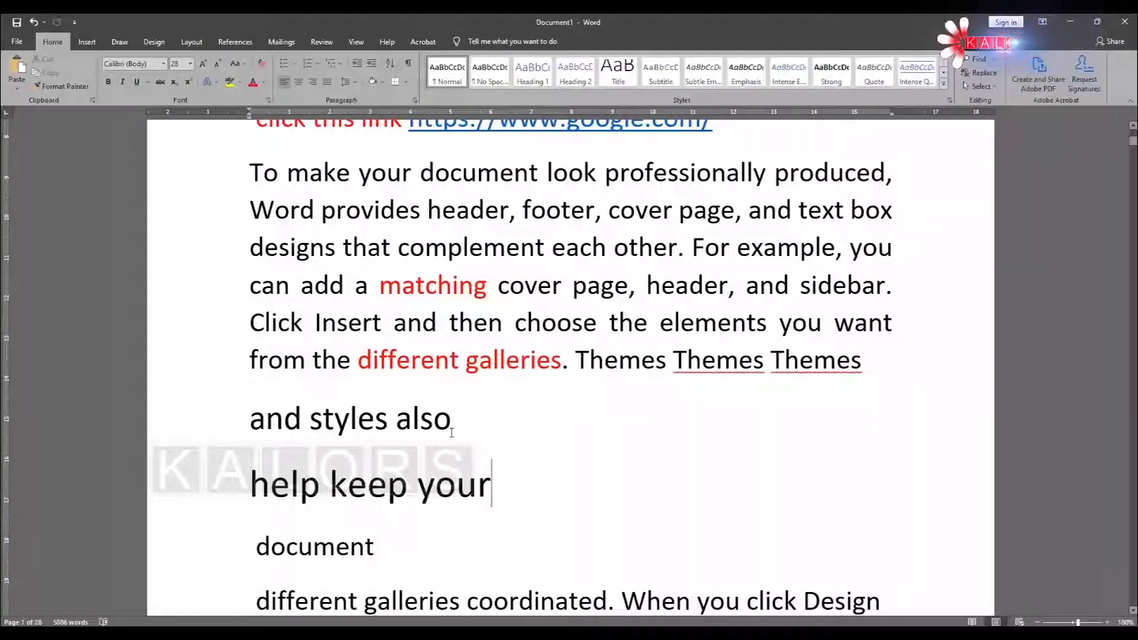
Toggle the document's nonprinting characters on and off repeatedly, leaving the paragraph marks and space dots shown
{"action": "key", "text": "ctrl+shift+8"}
{"action": "key", "text": "ctrl+shift+8"}
{"action": "key", "text": "ctrl+shift+8"}
{"action": "key", "text": "ctrl+shift+8"}
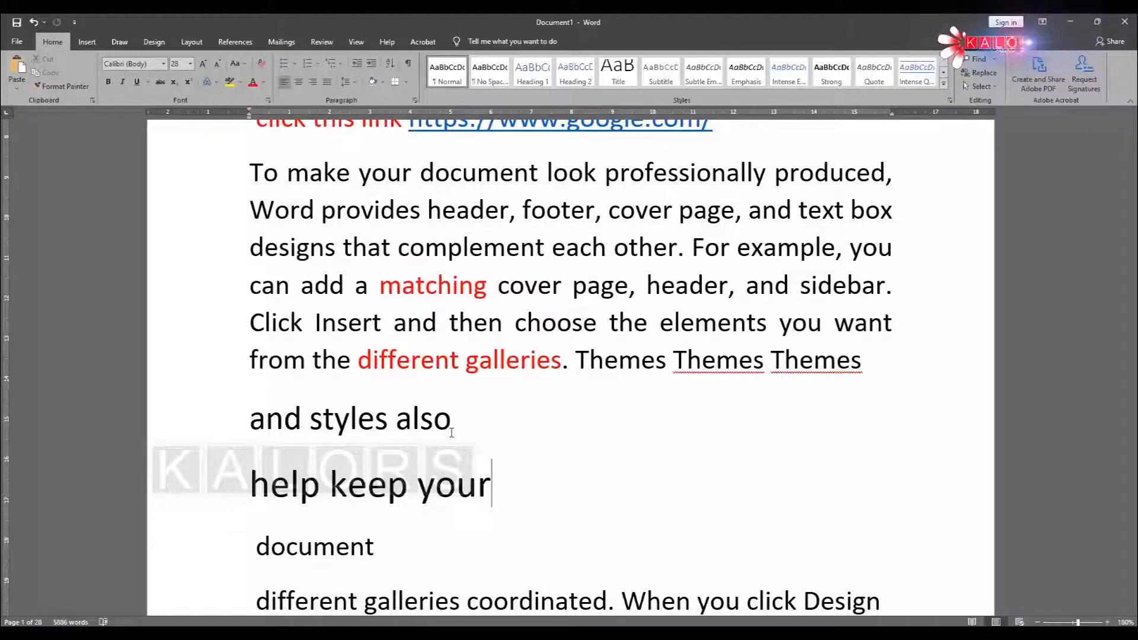
{"action": "key", "text": "ctrl+shift+8"}
{"action": "key", "text": "ctrl+shift+8"}
{"action": "key", "text": "ctrl+shift+8"}
{"action": "key", "text": "ctrl+shift+8"}
{"action": "key", "text": "ctrl+shift+8"}
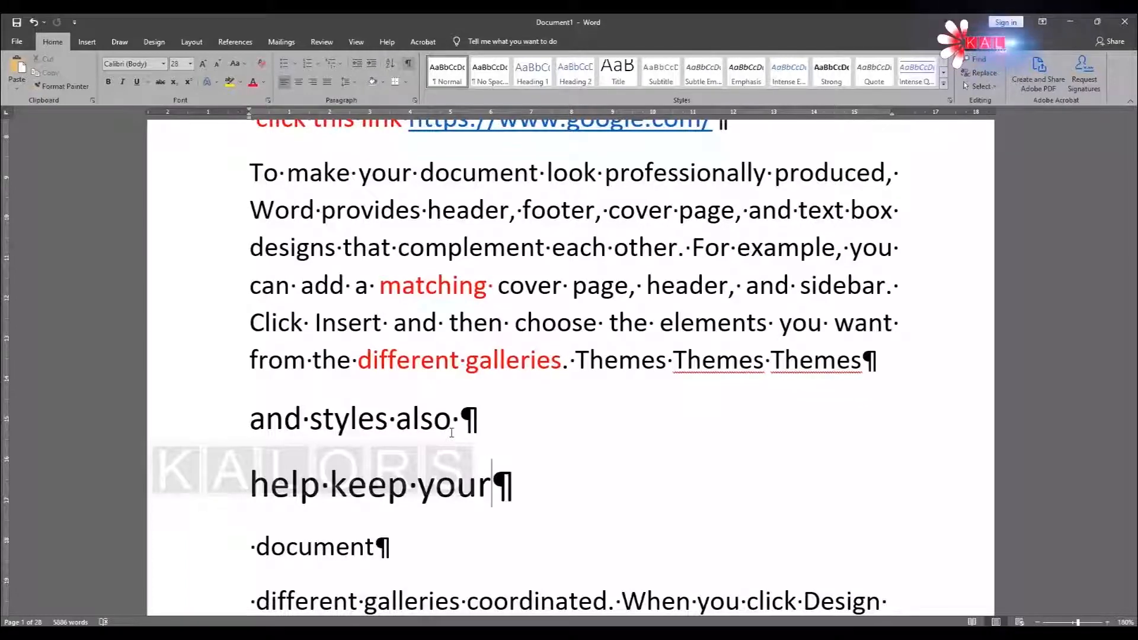
Toggle the paragraph marks and other hidden formatting symbols several more times, leaving them hidden
{"action": "left_click", "coordinate": [409, 64]}
{"action": "left_click", "coordinate": [409, 64]}
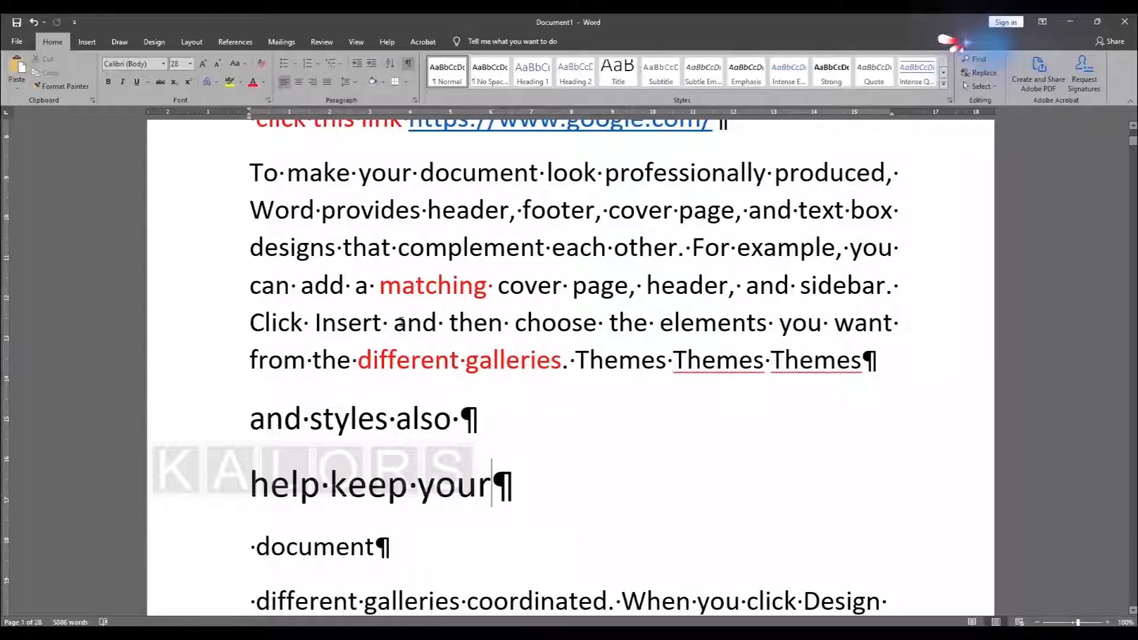
{"action": "key", "text": "ctrl+shift+8"}
{"action": "key", "text": "ctrl+shift+8"}
{"action": "key", "text": "ctrl+shift+8"}
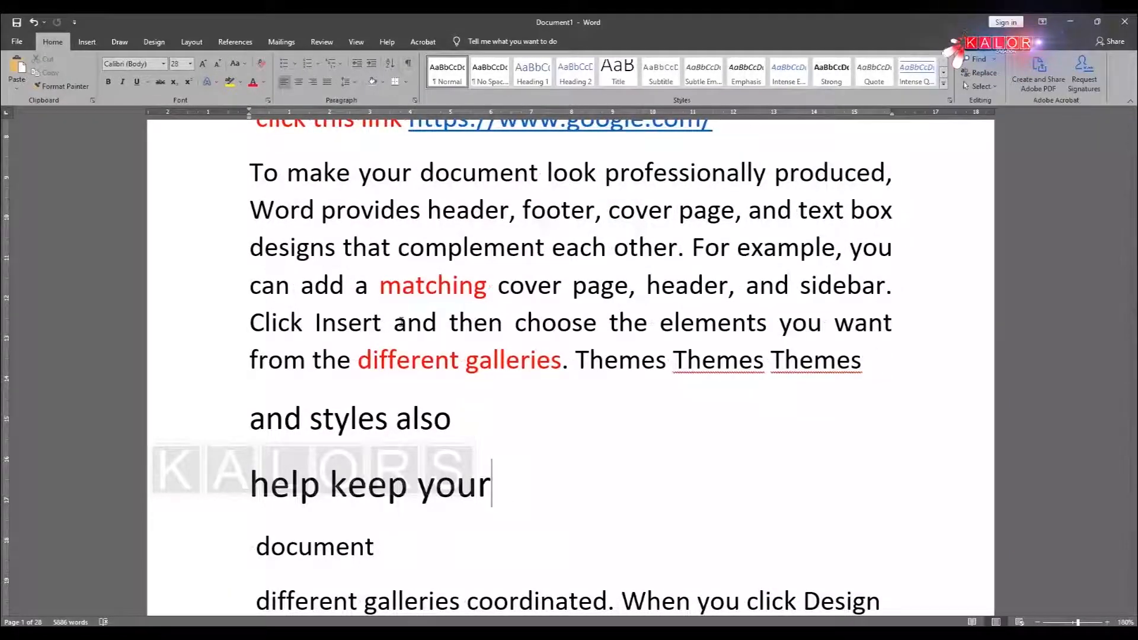
Consult the shortcut list in Windows Photo Viewer, return to Word, and move the cursor back one word to just before "choose"
{"action": "key", "text": "alt+Tab"}
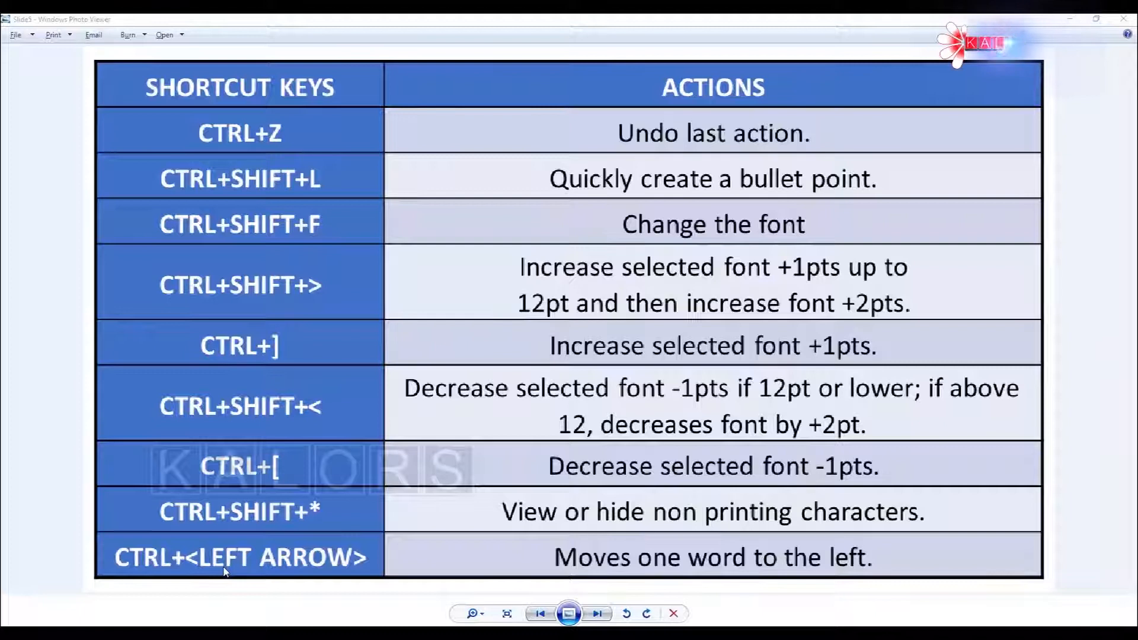
{"action": "key", "text": "alt+Tab"}
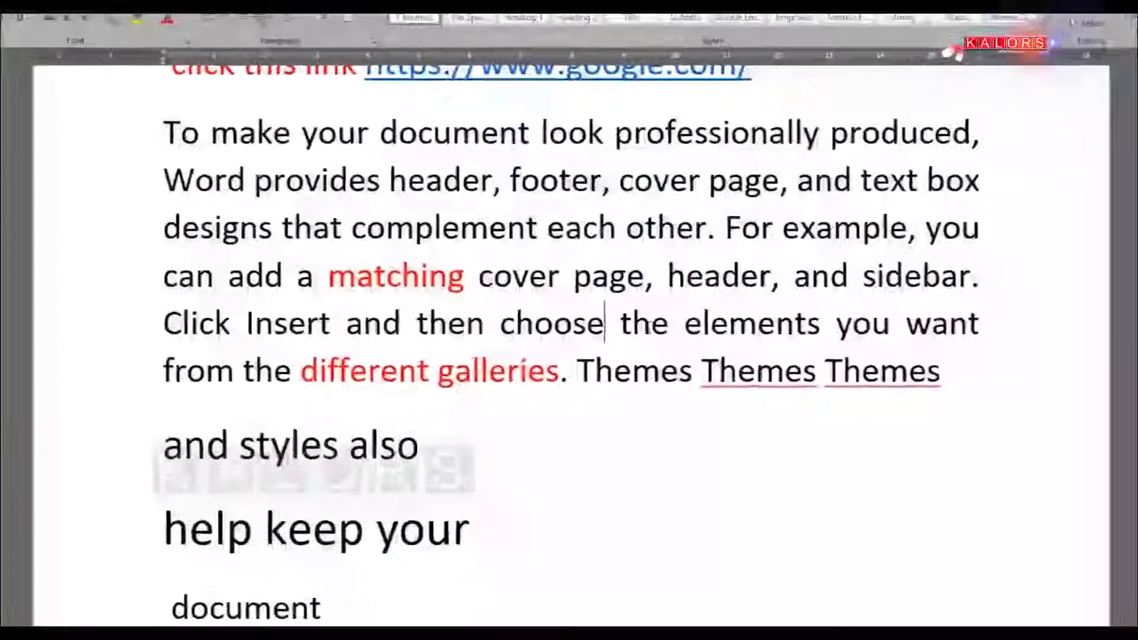
{"action": "key", "text": "ctrl+Left"}
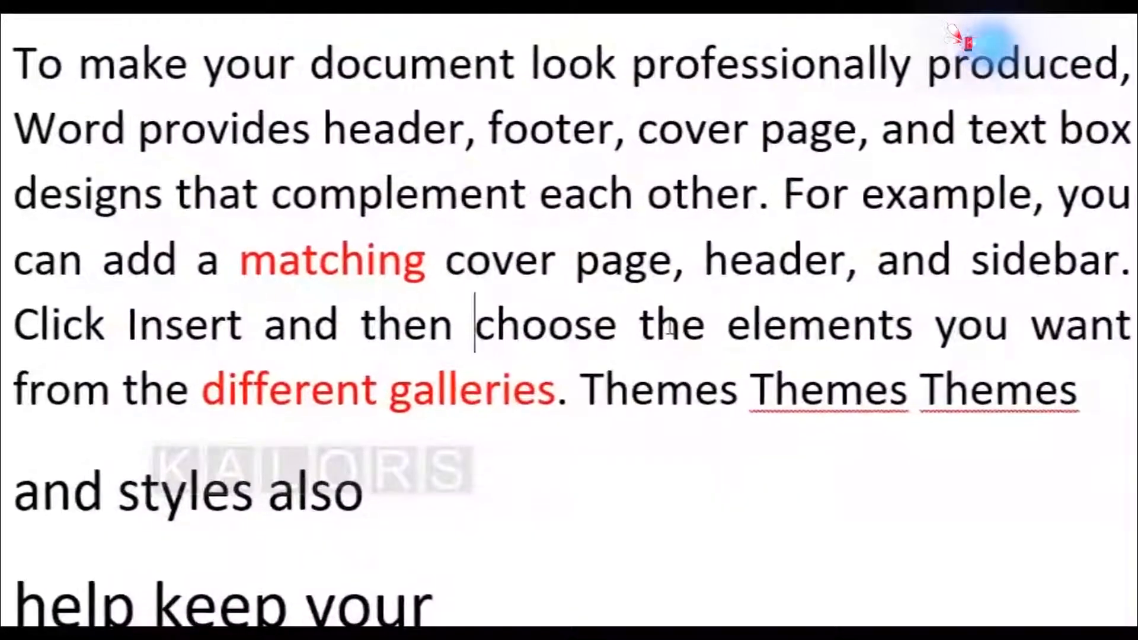